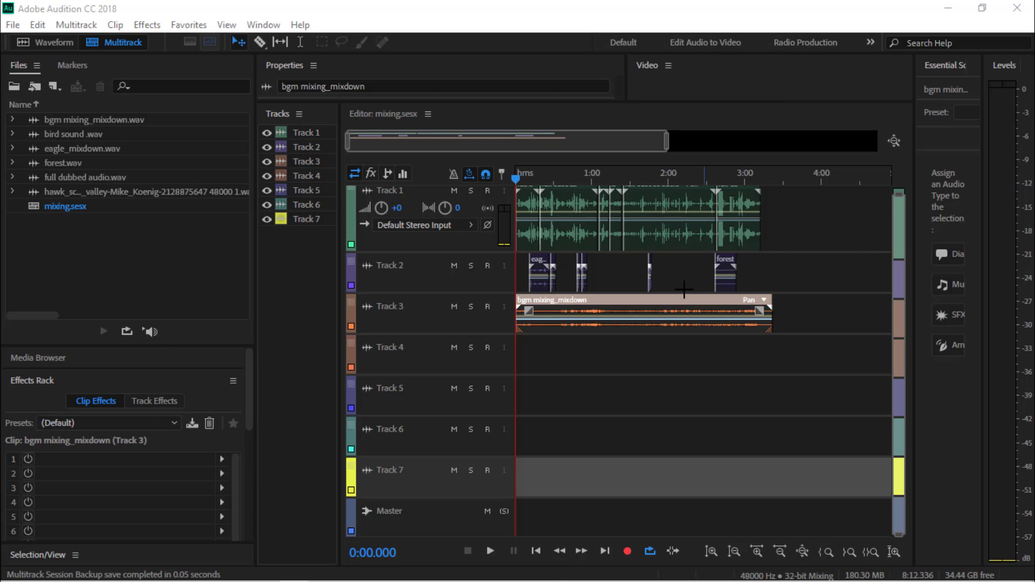
Step: Play the mixing session from the beginning through the end of the Track 1 audio, with the speaker volume at 100, and stop playback
{"action": "left_click", "coordinate": [489, 552]}
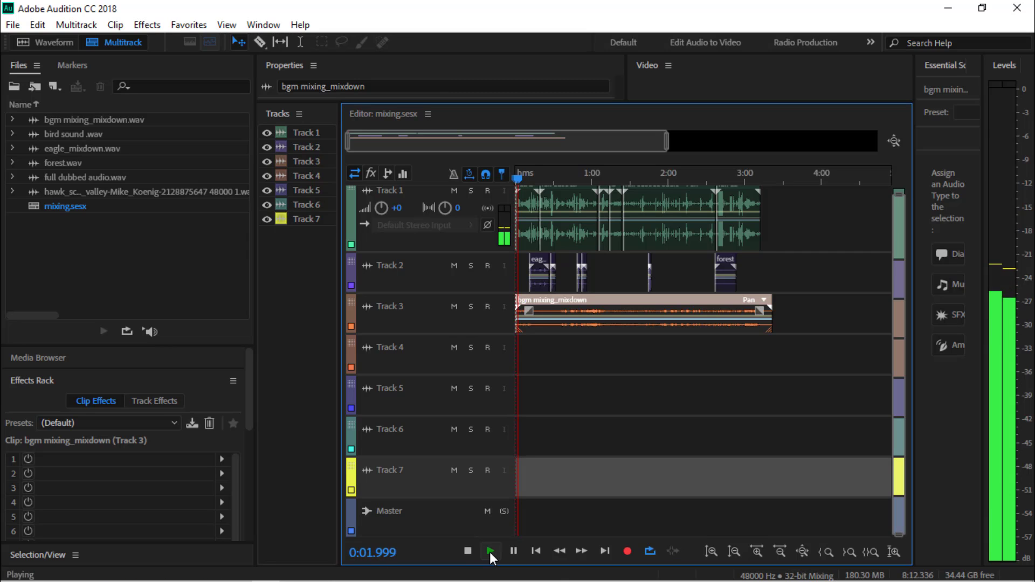
{"action": "key", "text": "XF86AudioRaiseVolume"}
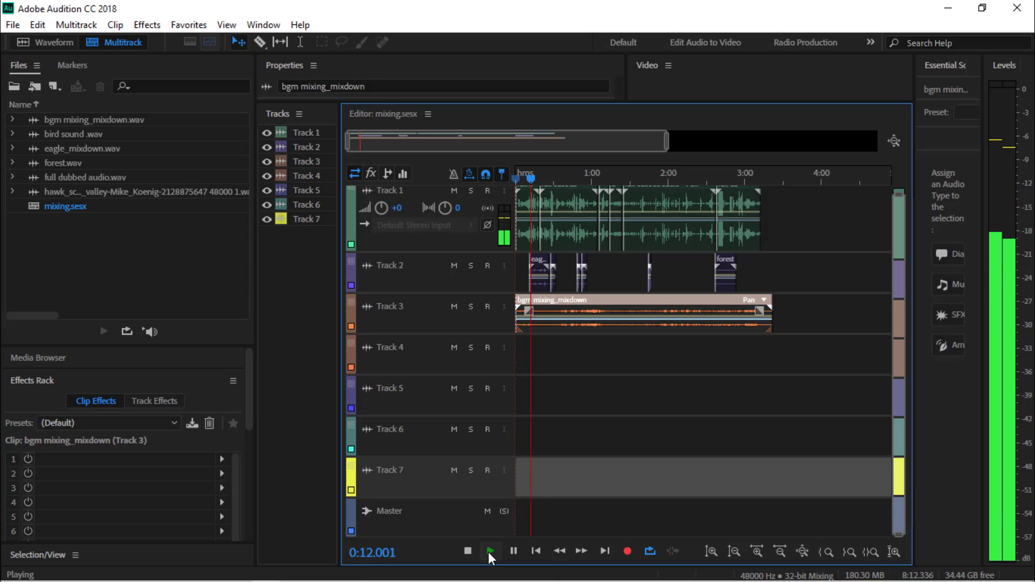
{"action": "mouse_move", "coordinate": [685, 580]}
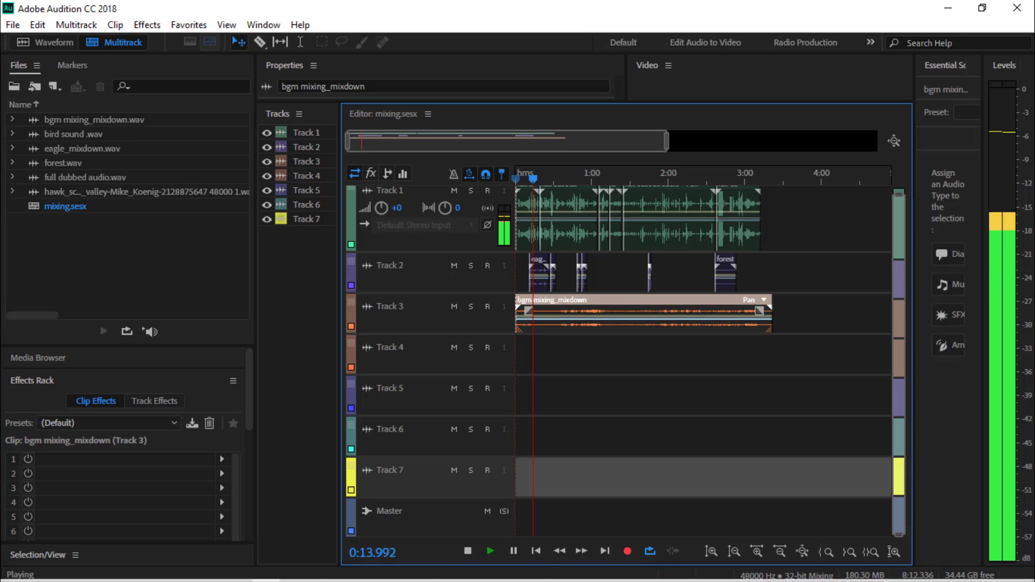
{"action": "left_click", "coordinate": [929, 571]}
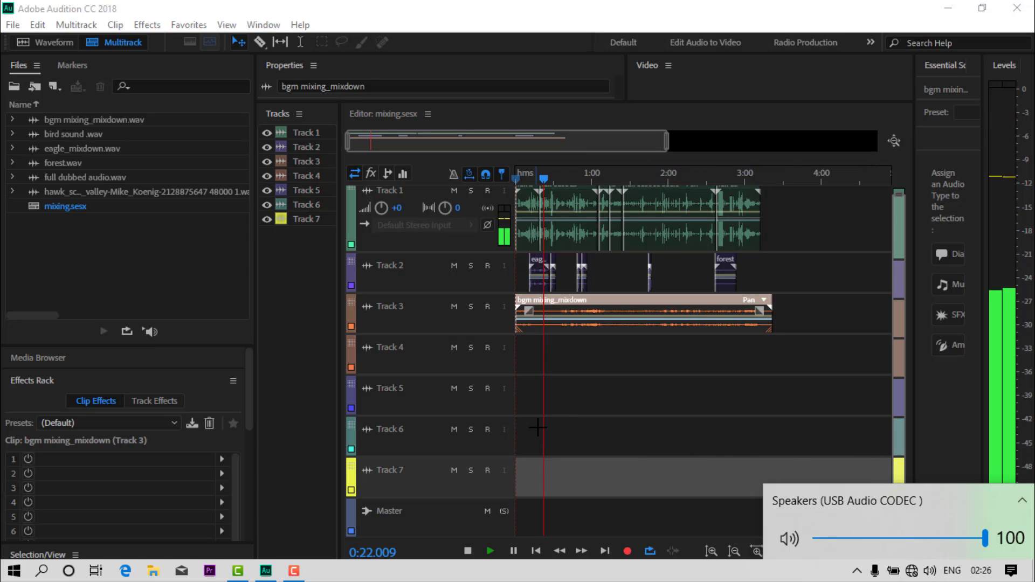
{"action": "left_click", "coordinate": [662, 420]}
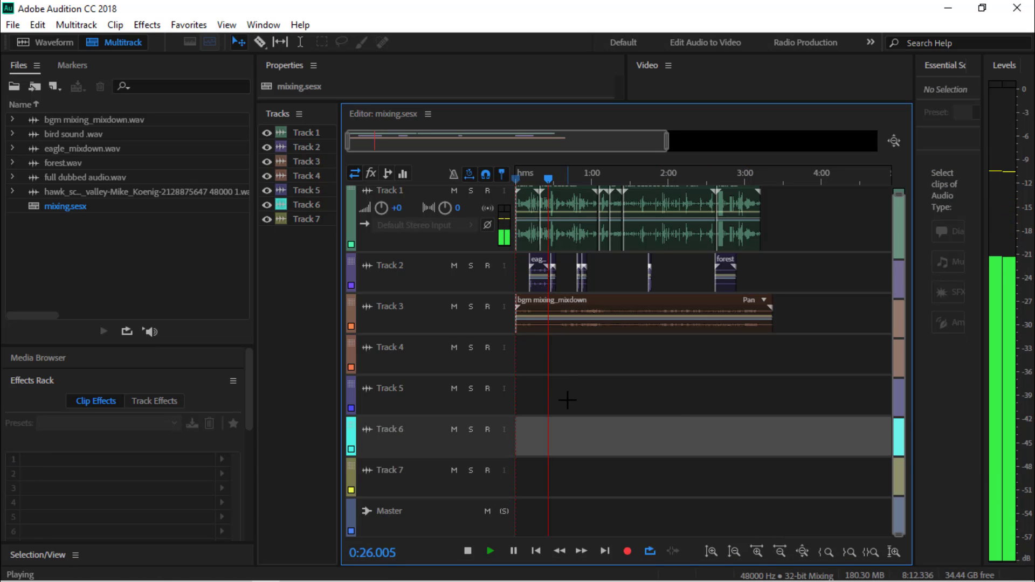
{"action": "key", "text": "XF86AudioRaiseVolume"}
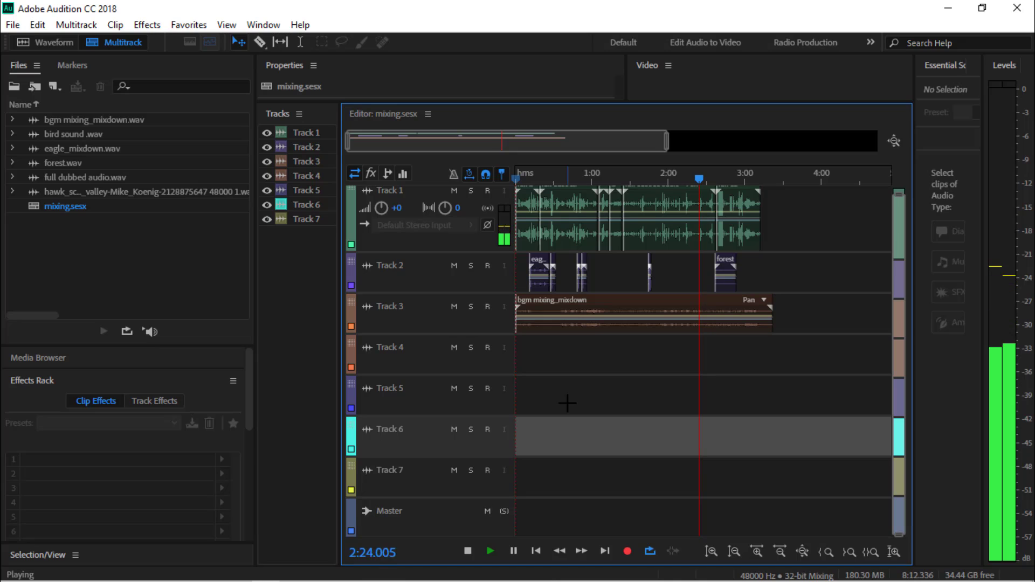
{"action": "key", "text": "XF86AudioRaiseVolume"}
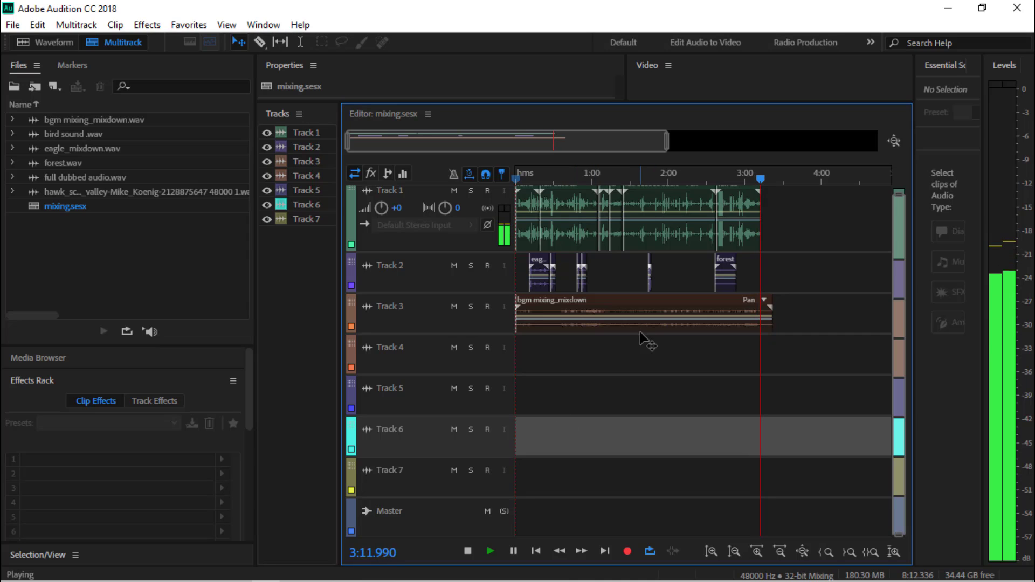
{"action": "key", "text": "space"}
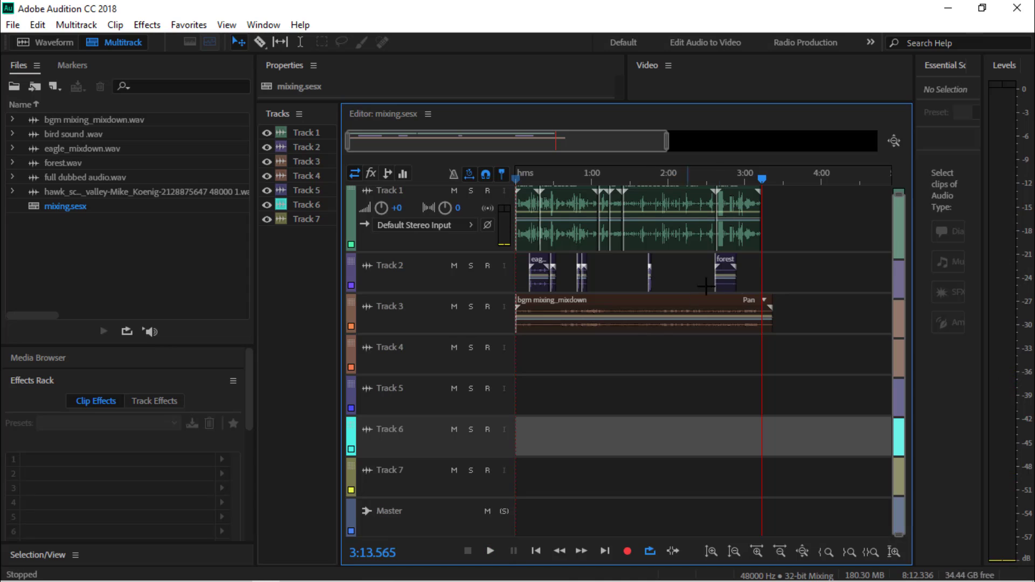
Step: Select all clips on Tracks 2 and 3 and open a multitrack mixdown export for the selected clips only
{"action": "left_click_drag", "start_coordinate": [789, 271], "coordinate": [504, 329]}
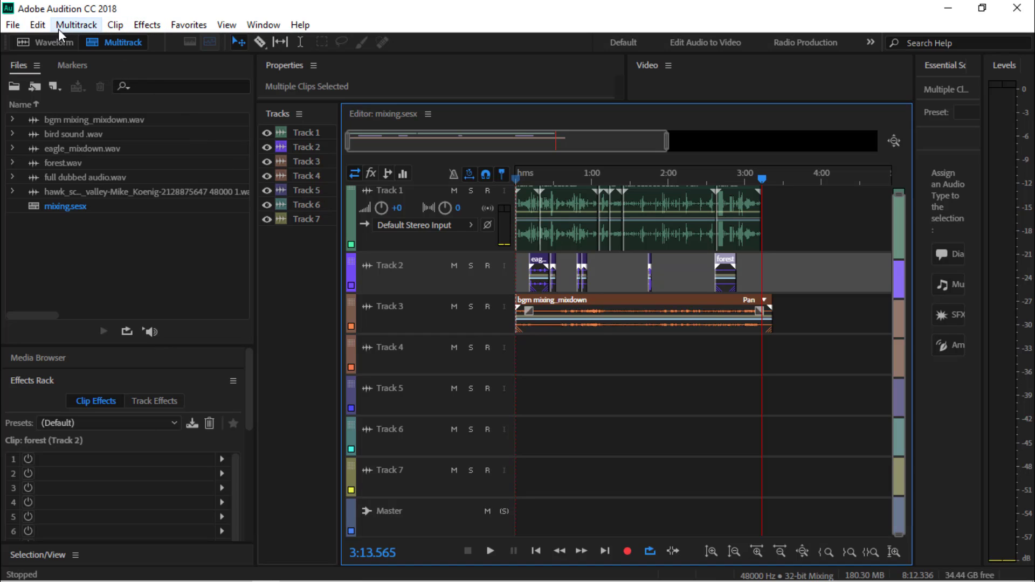
{"action": "left_click", "coordinate": [15, 28]}
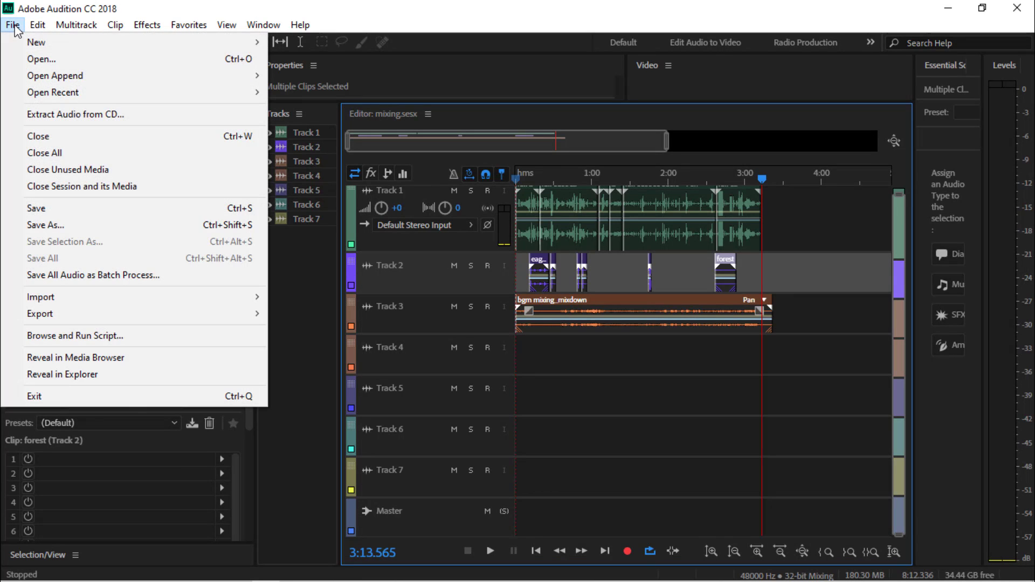
{"action": "mouse_move", "coordinate": [61, 315]}
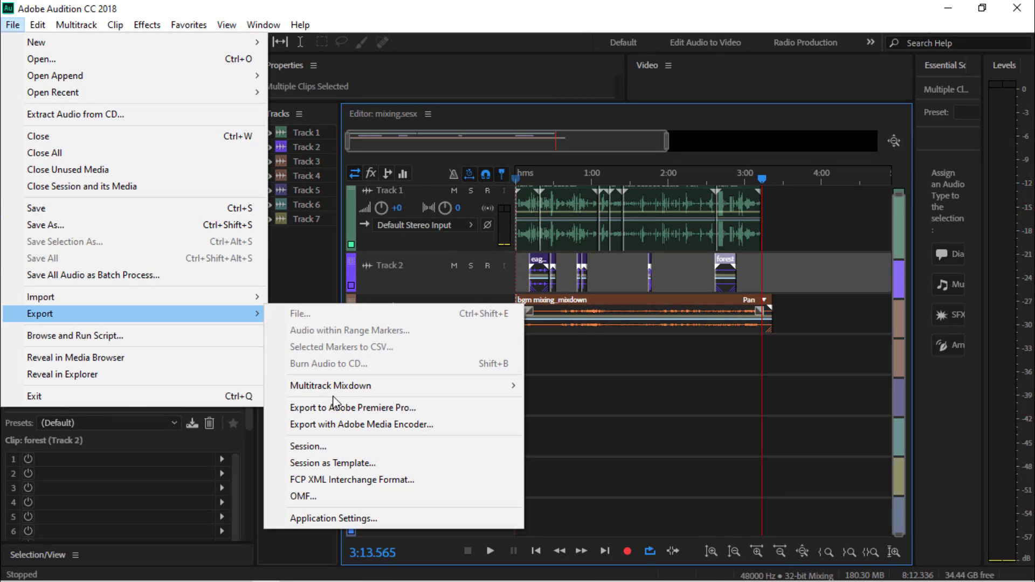
{"action": "mouse_move", "coordinate": [430, 386]}
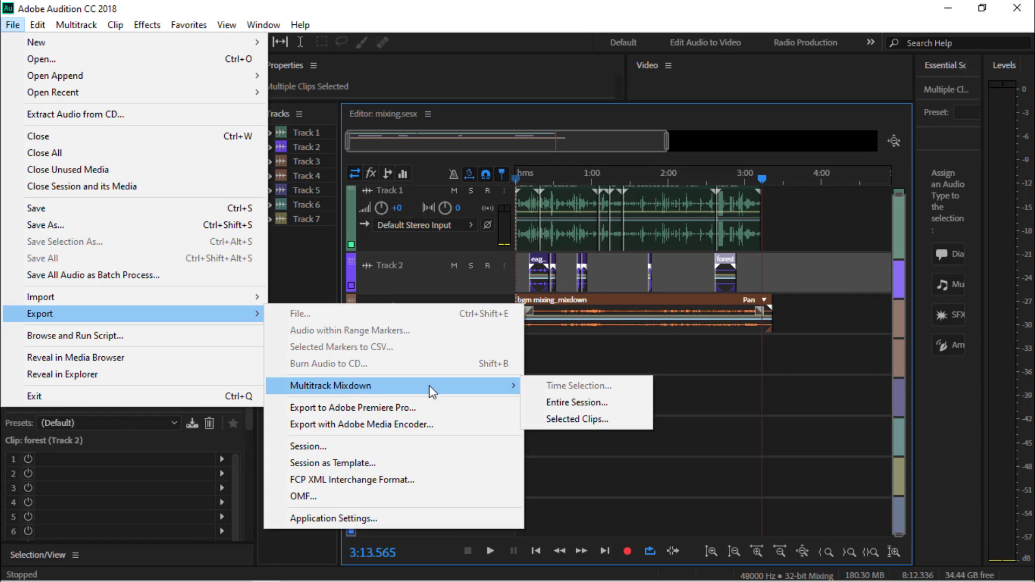
{"action": "left_click", "coordinate": [603, 419]}
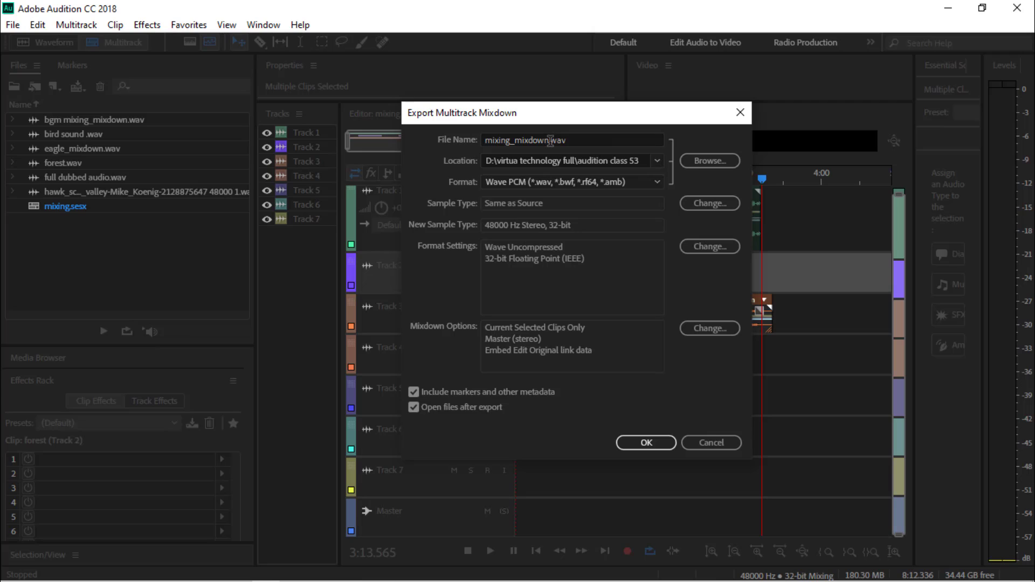
Step: Name the mixdown file "bgm mixing finalwav" and export it with the Wave PCM format
{"action": "left_click_drag", "start_coordinate": [551, 141], "coordinate": [497, 140]}
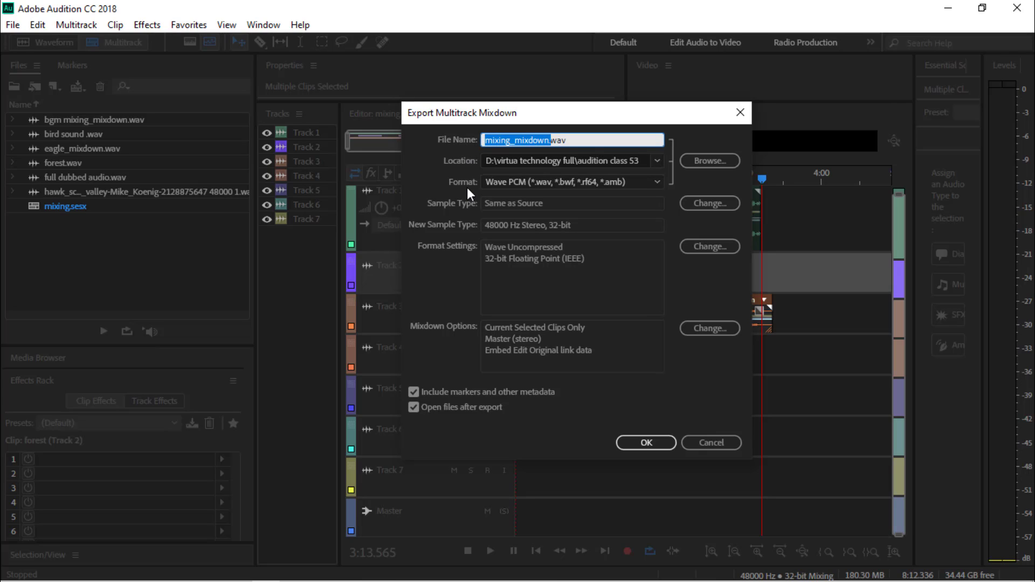
{"action": "type", "text": "bgm "}
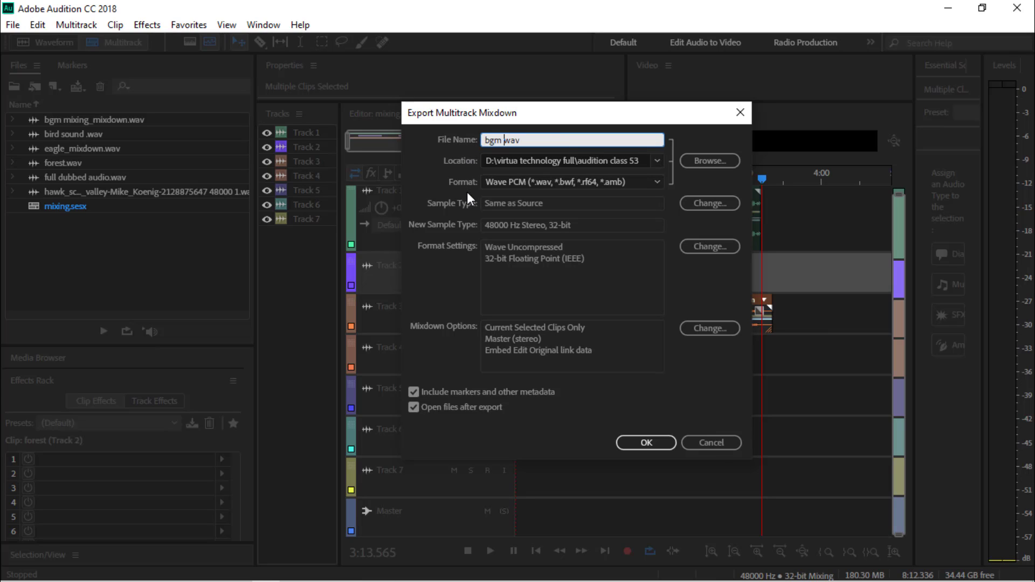
{"action": "type", "text": "mixing final"}
{"action": "left_click", "coordinate": [653, 444]}
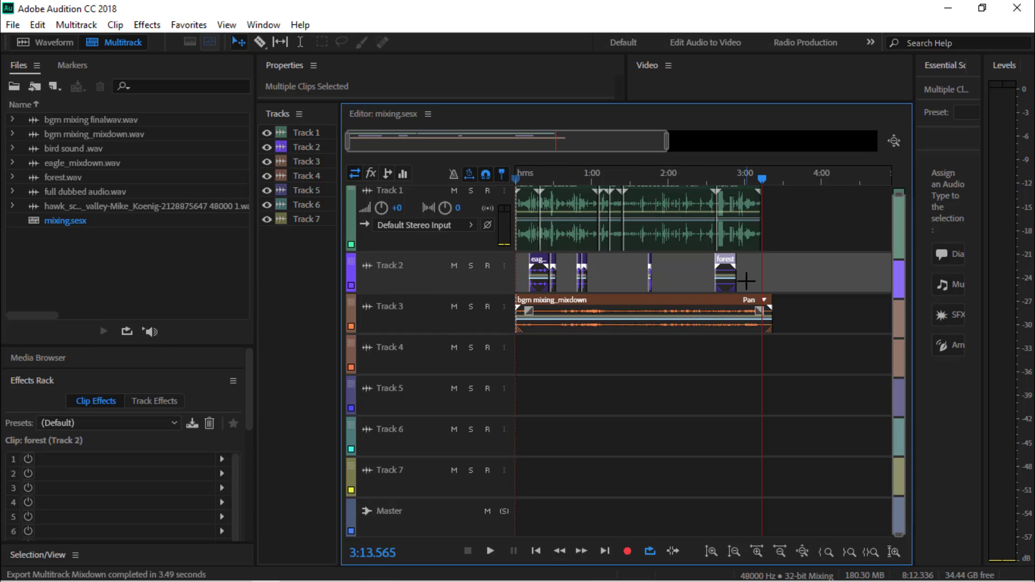
Step: Delete the selected clips from Tracks 2 and 3 and place bgm mixing finalwav.wav at the start of Track 2
{"action": "key", "text": "Delete"}
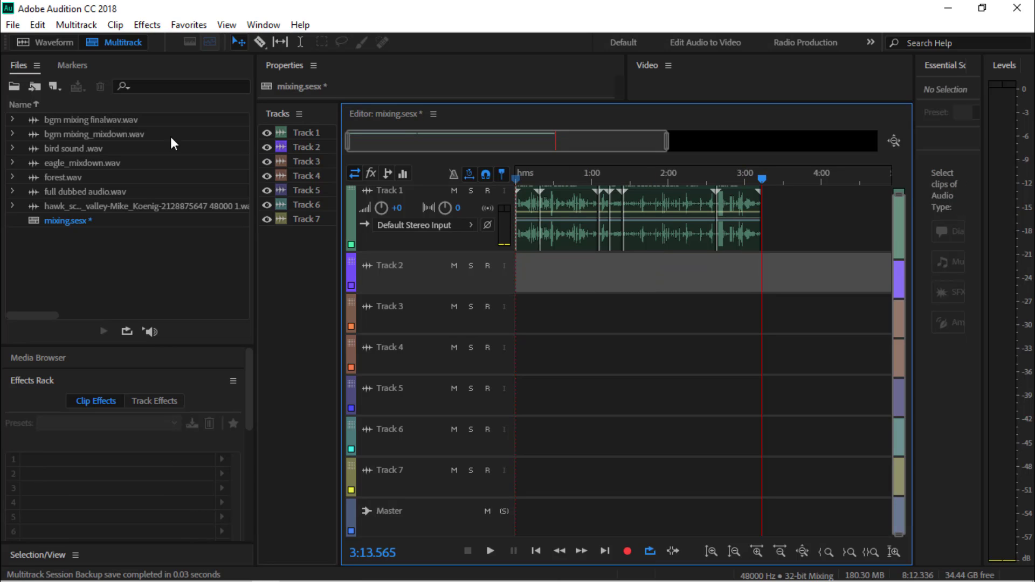
{"action": "left_click", "coordinate": [51, 122]}
{"action": "left_click_drag", "start_coordinate": [557, 245], "coordinate": [477, 281]}
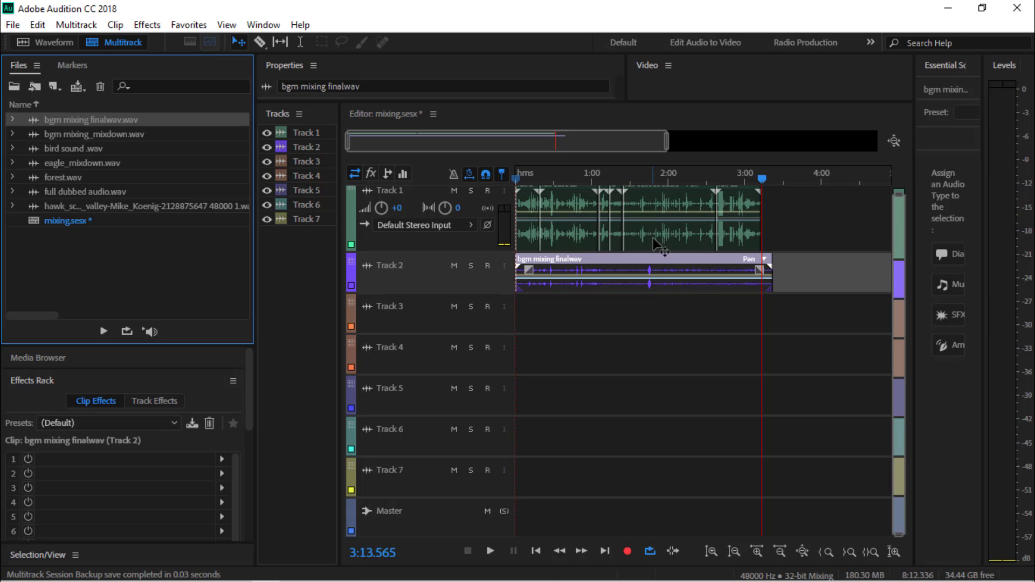
Step: Play the session from about 0:05 to check the new background mix with the dubbed audio, stopping at about 1:16
{"action": "left_click_drag", "start_coordinate": [761, 184], "coordinate": [524, 220]}
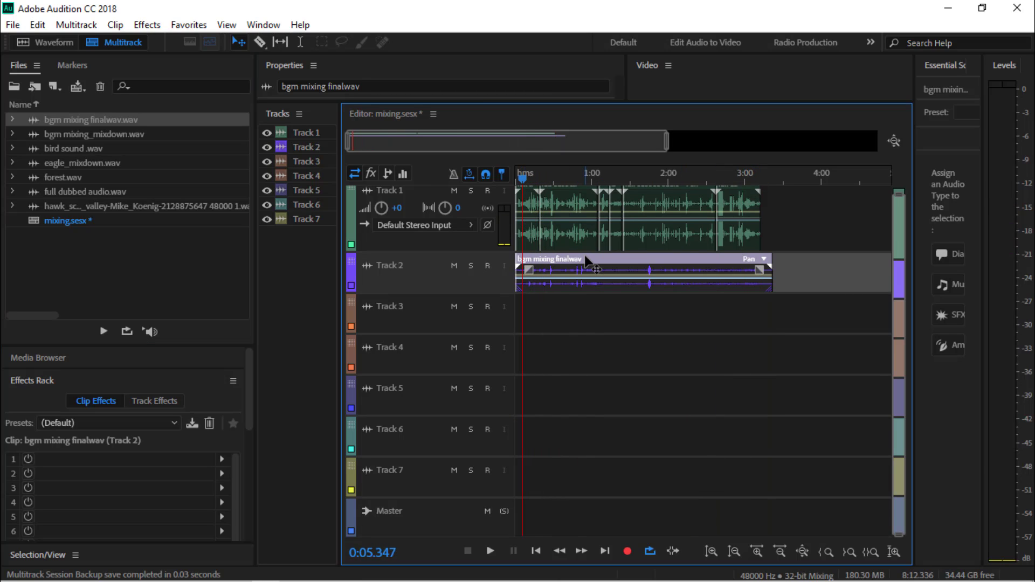
{"action": "key", "text": "space"}
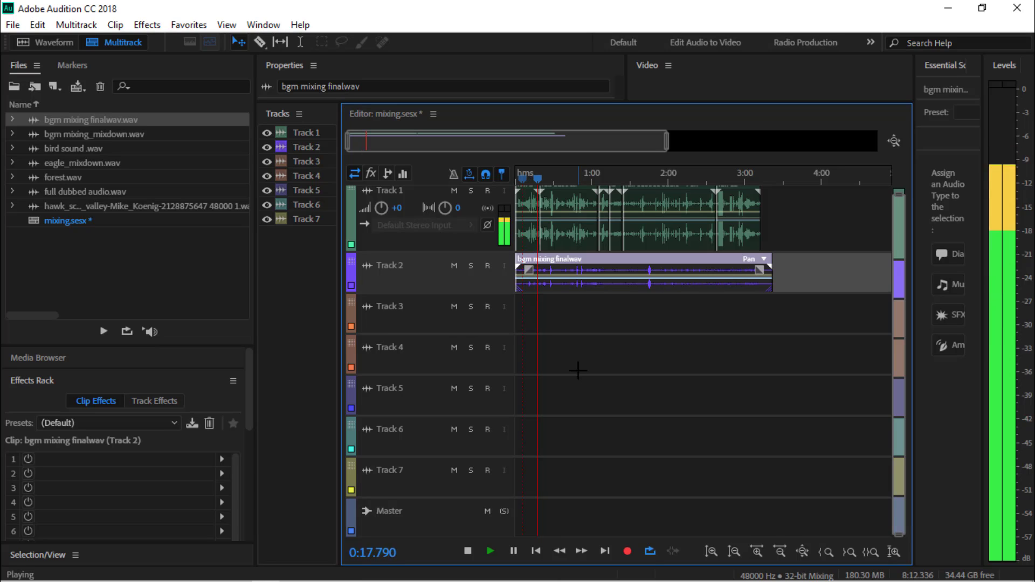
{"action": "mouse_move", "coordinate": [451, 576]}
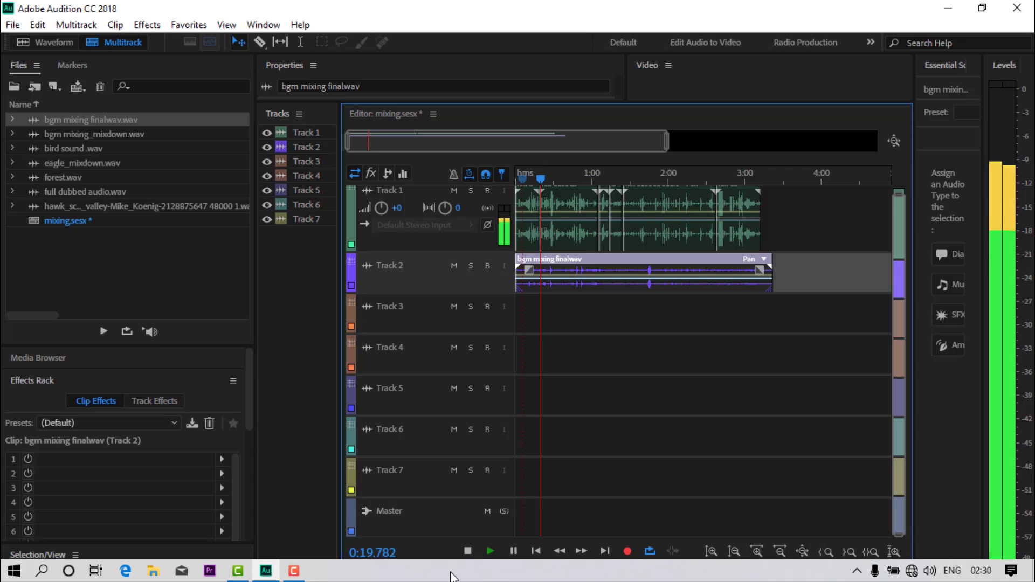
{"action": "left_click", "coordinate": [294, 571]}
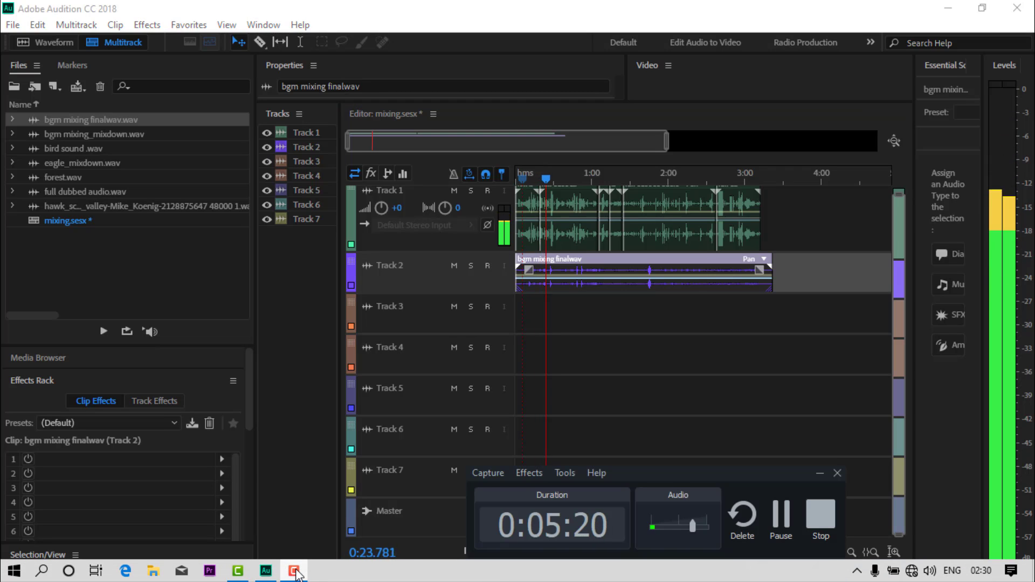
{"action": "left_click", "coordinate": [294, 572]}
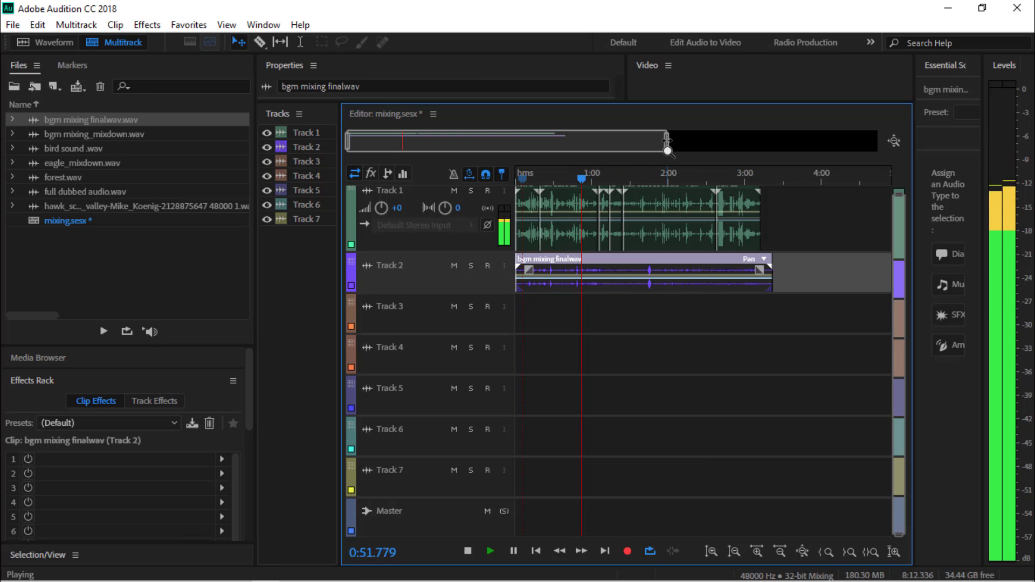
{"action": "left_click_drag", "start_coordinate": [667, 143], "coordinate": [585, 150]}
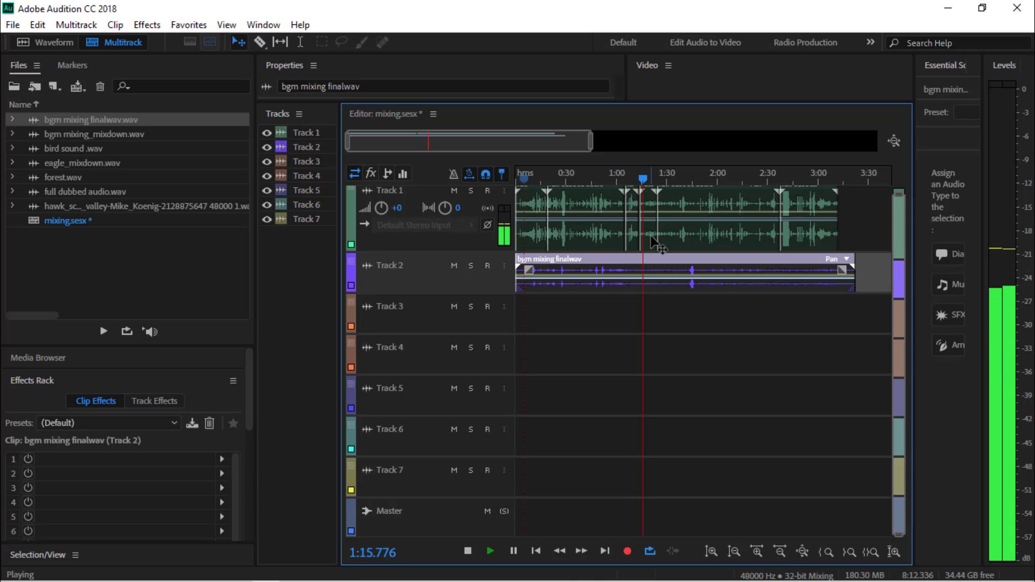
{"action": "key", "text": "space"}
Step: Apply the MeldaProduction MReverbMB VST effect to the short full dubbed audio clip at about 1:16 on Track 1
{"action": "left_click", "coordinate": [652, 207]}
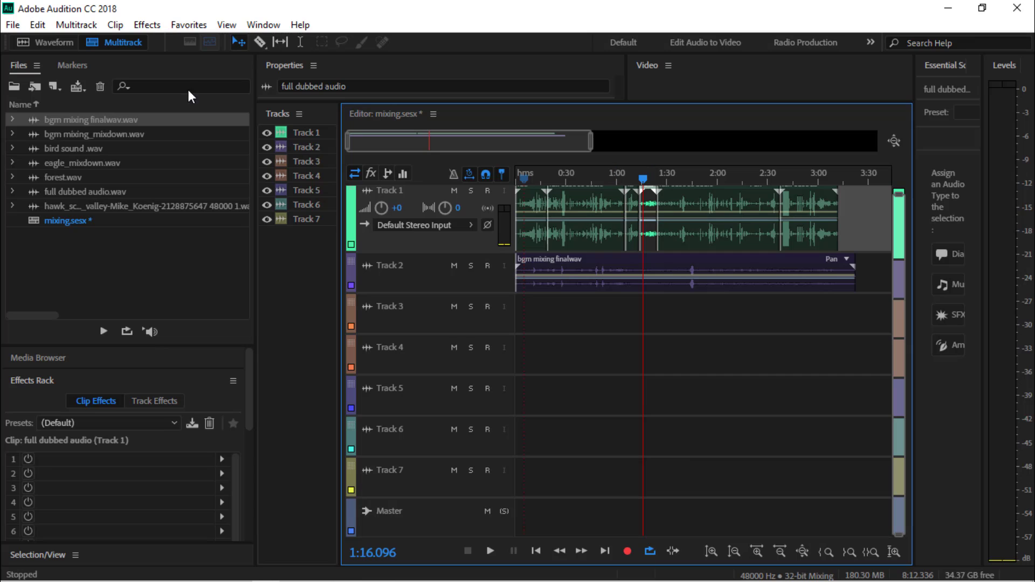
{"action": "left_click", "coordinate": [147, 24]}
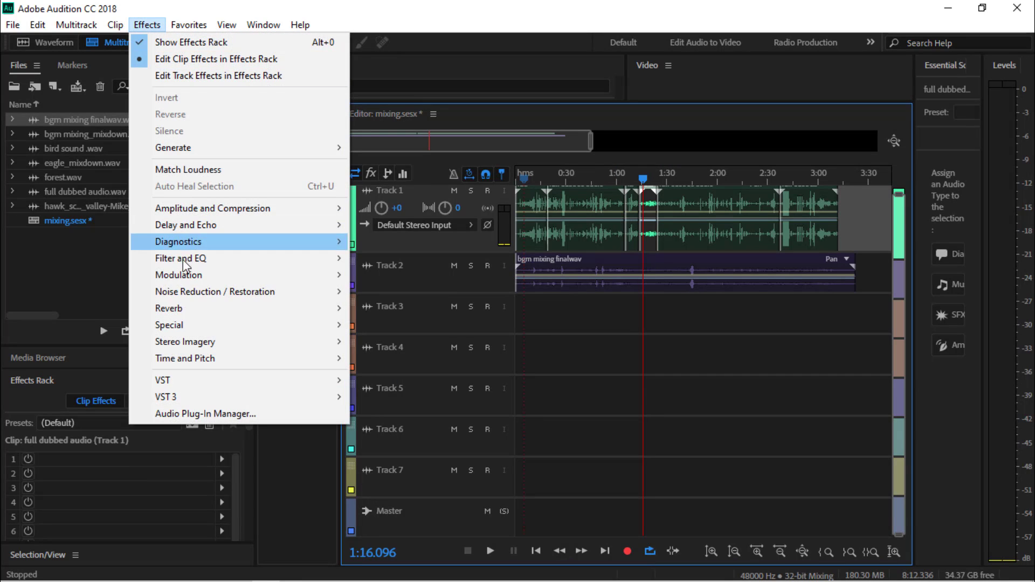
{"action": "mouse_move", "coordinate": [195, 329]}
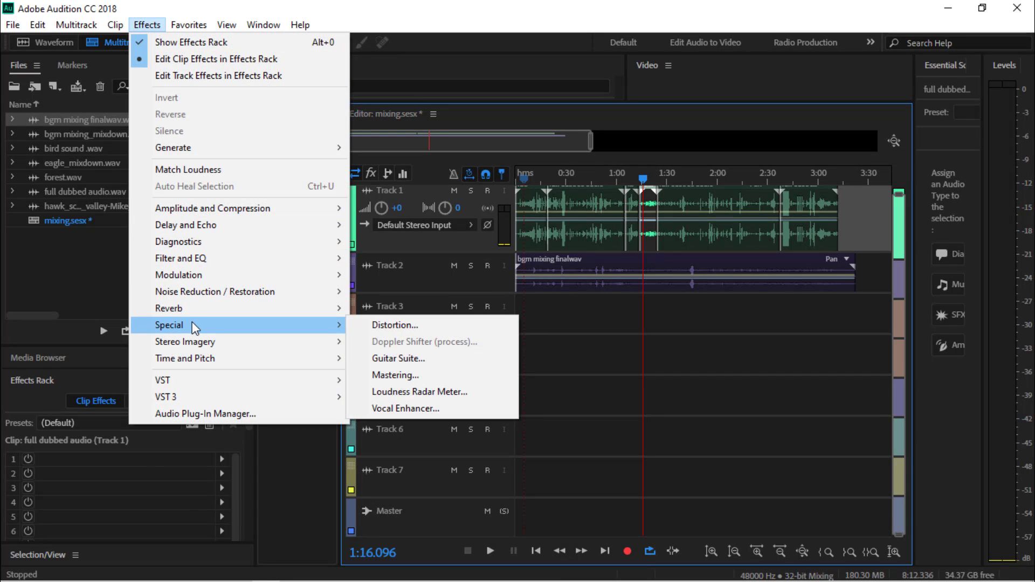
{"action": "mouse_move", "coordinate": [203, 254]}
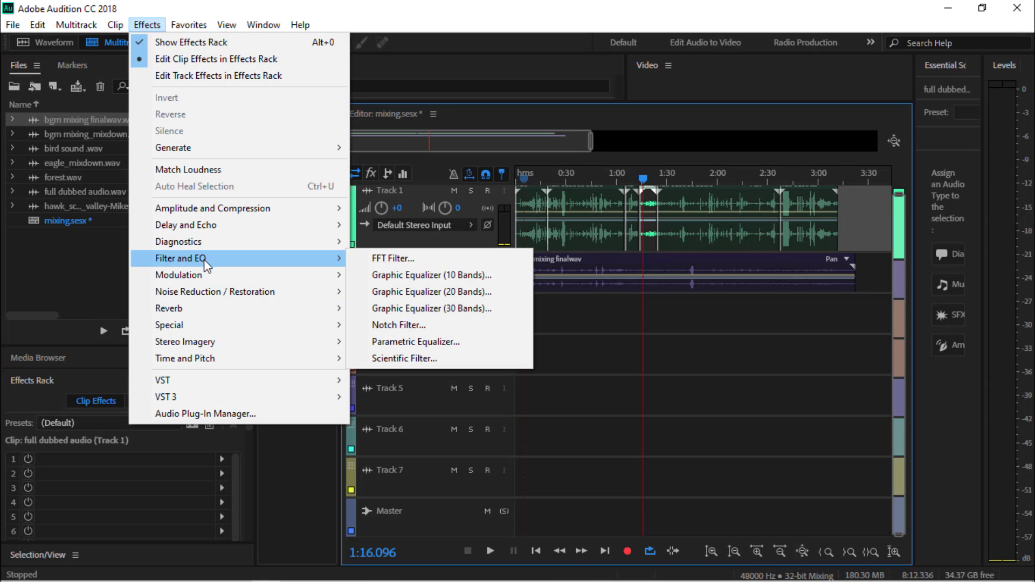
{"action": "mouse_move", "coordinate": [211, 378]}
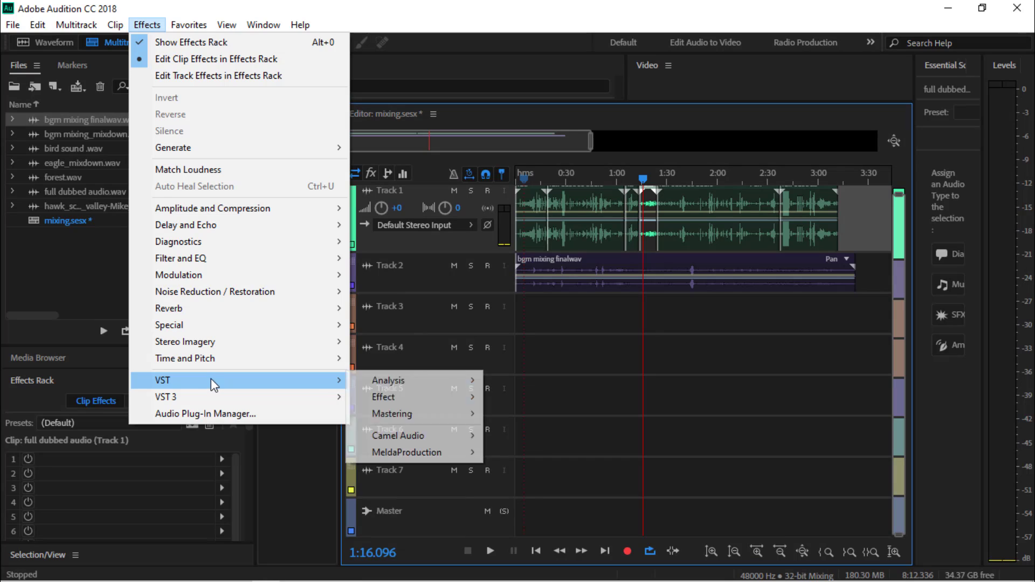
{"action": "mouse_move", "coordinate": [424, 454]}
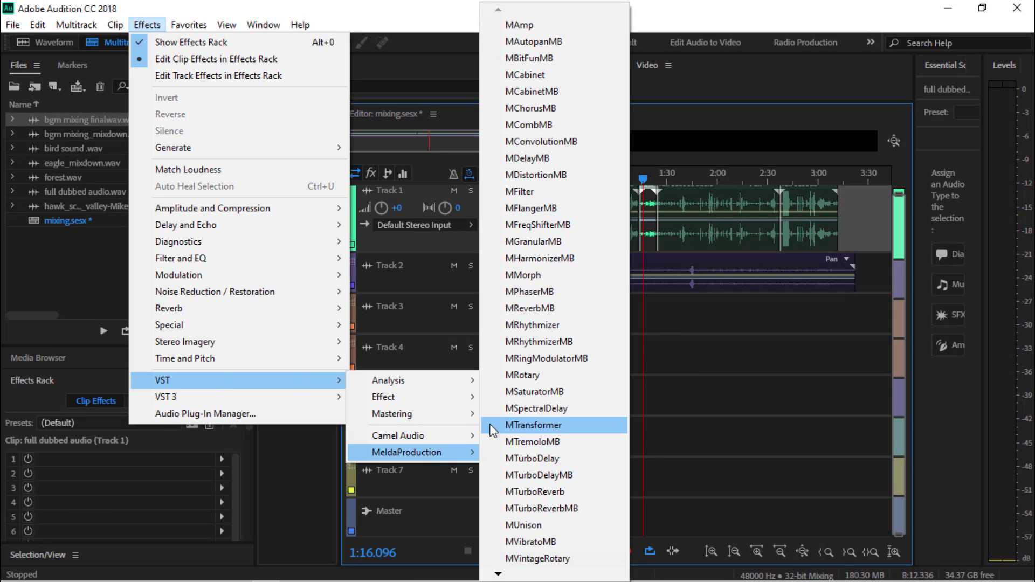
{"action": "left_click", "coordinate": [540, 312]}
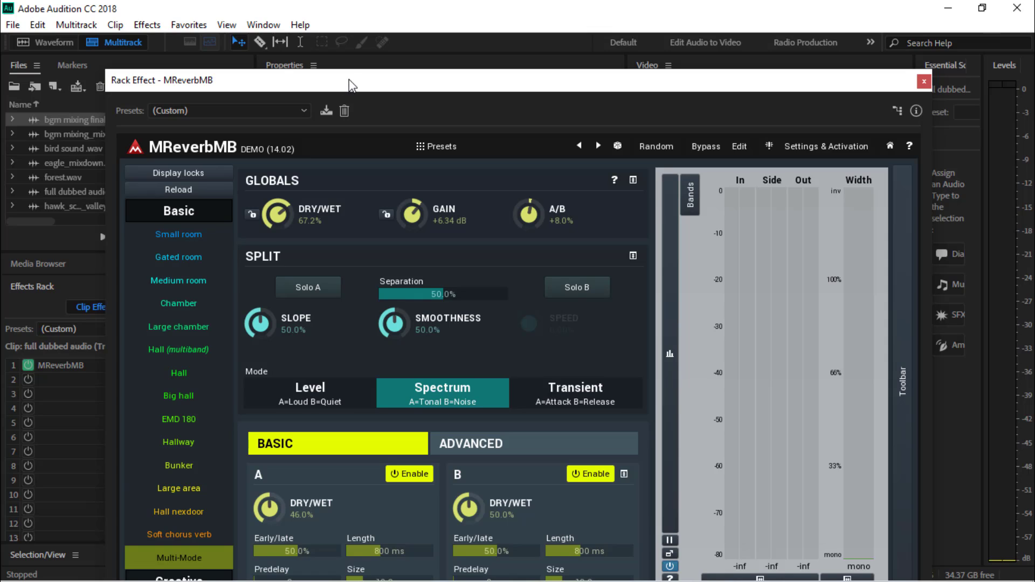
Step: Move and narrow the MReverbMB effect window so the clips on the timeline are not covered
{"action": "left_click_drag", "start_coordinate": [352, 86], "coordinate": [357, 19]}
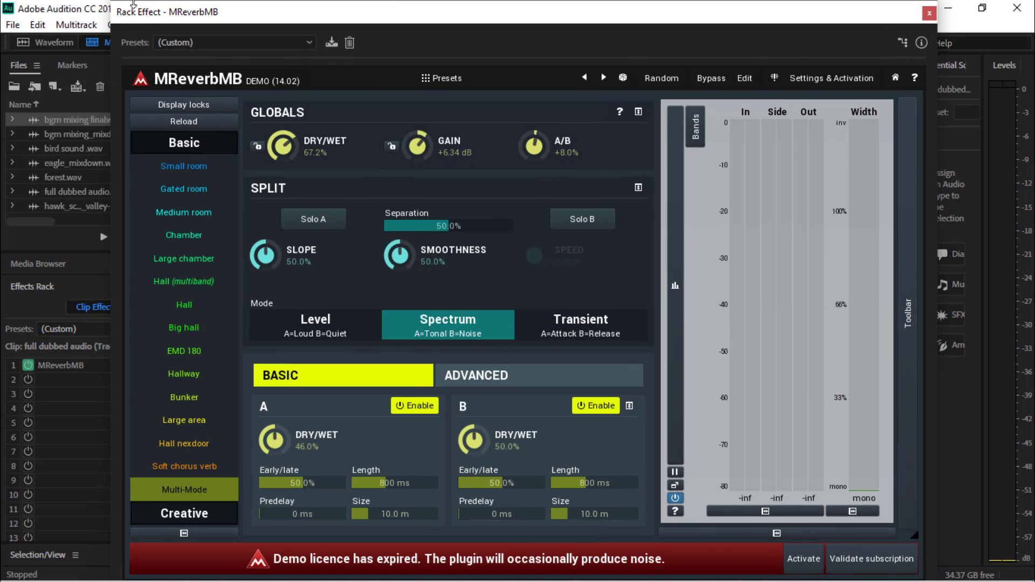
{"action": "left_click_drag", "start_coordinate": [145, 12], "coordinate": [248, 114]}
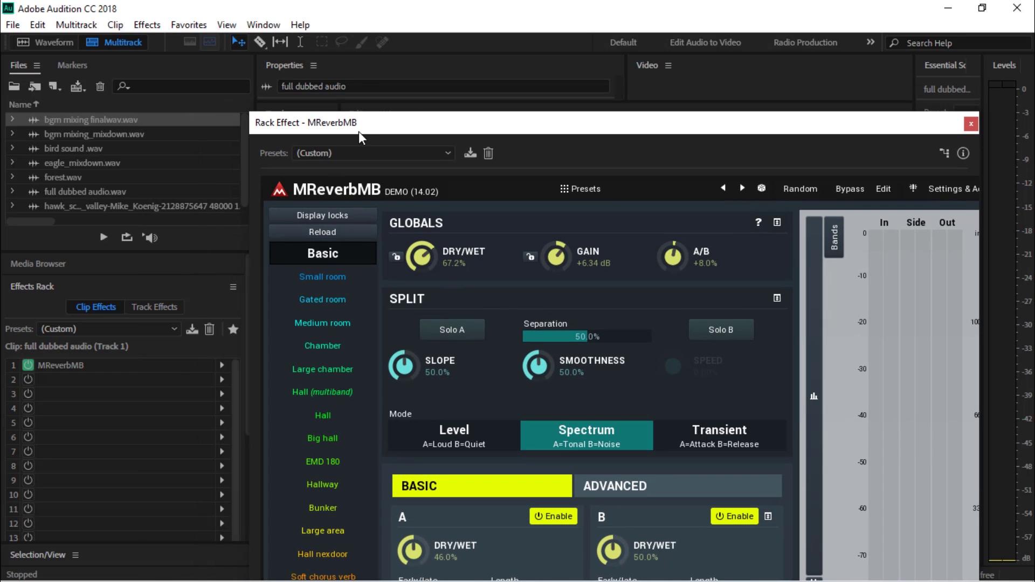
{"action": "left_click_drag", "start_coordinate": [360, 132], "coordinate": [152, 6]}
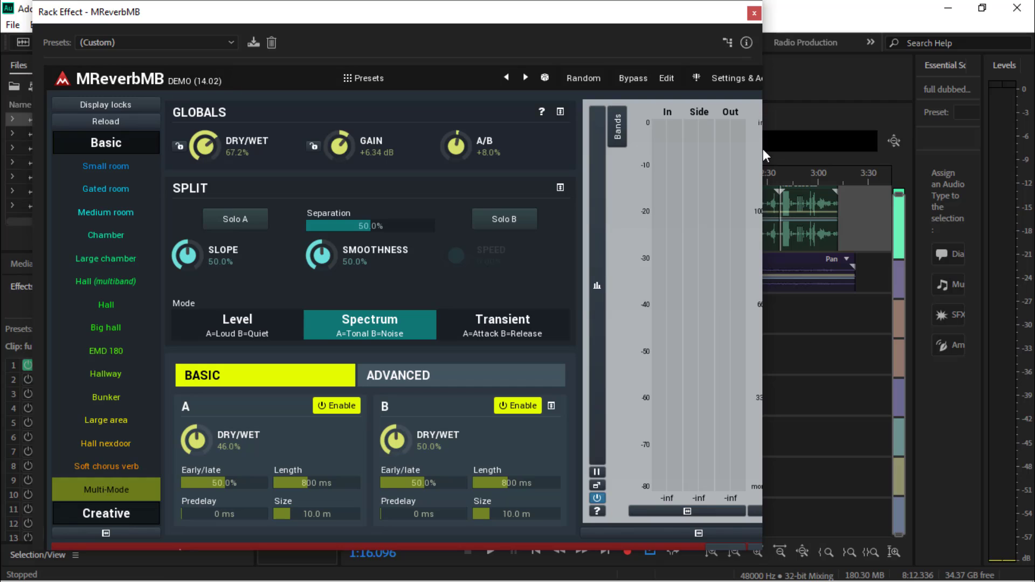
{"action": "left_click_drag", "start_coordinate": [761, 149], "coordinate": [521, 185]}
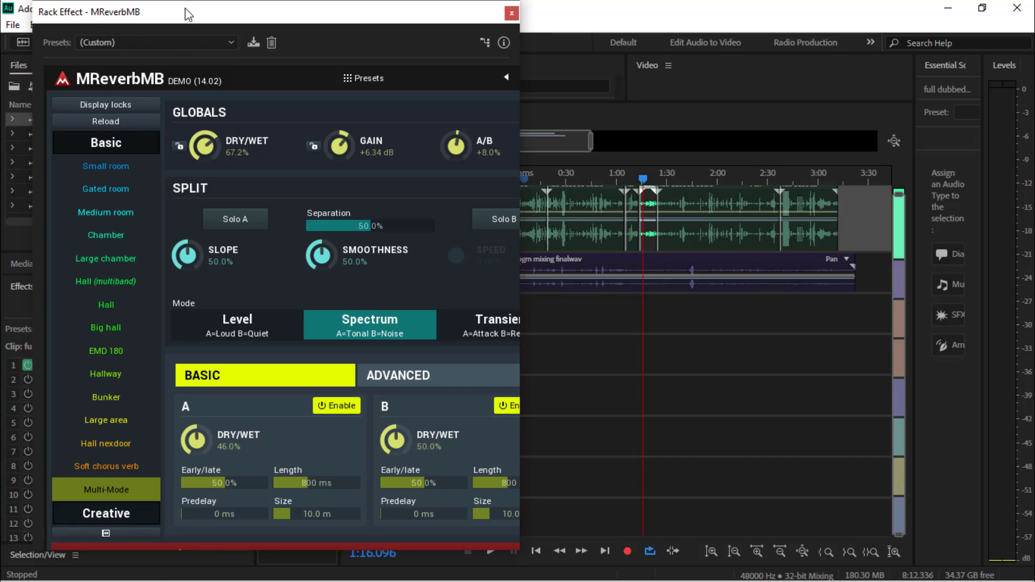
Step: Shift and shorten the MReverbMB window to uncover the transport controls, and play the clip with the Multi-Mode preset from about 1:16 to 1:23
{"action": "left_click_drag", "start_coordinate": [188, 14], "coordinate": [214, 14]}
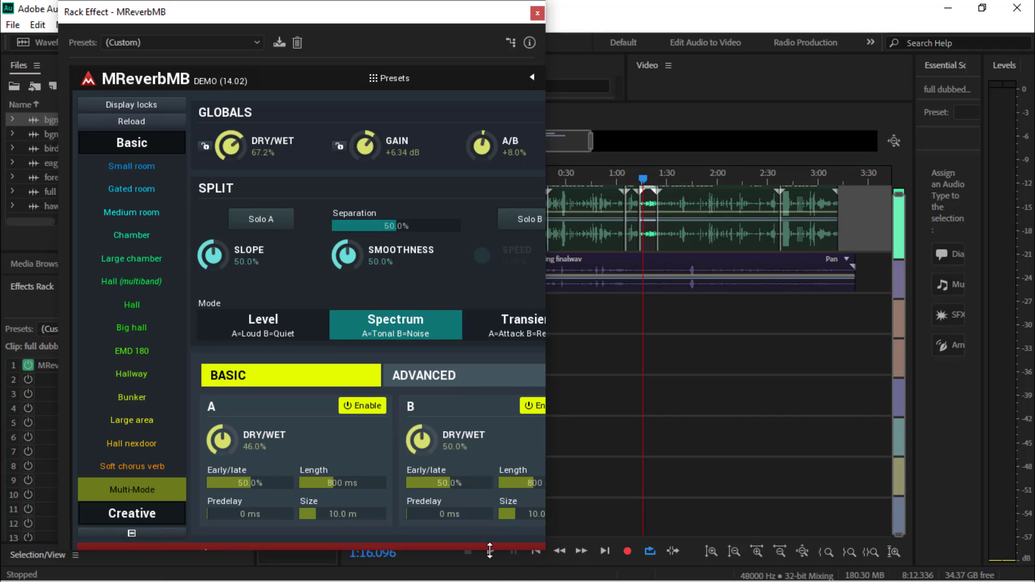
{"action": "left_click_drag", "start_coordinate": [487, 550], "coordinate": [490, 552]}
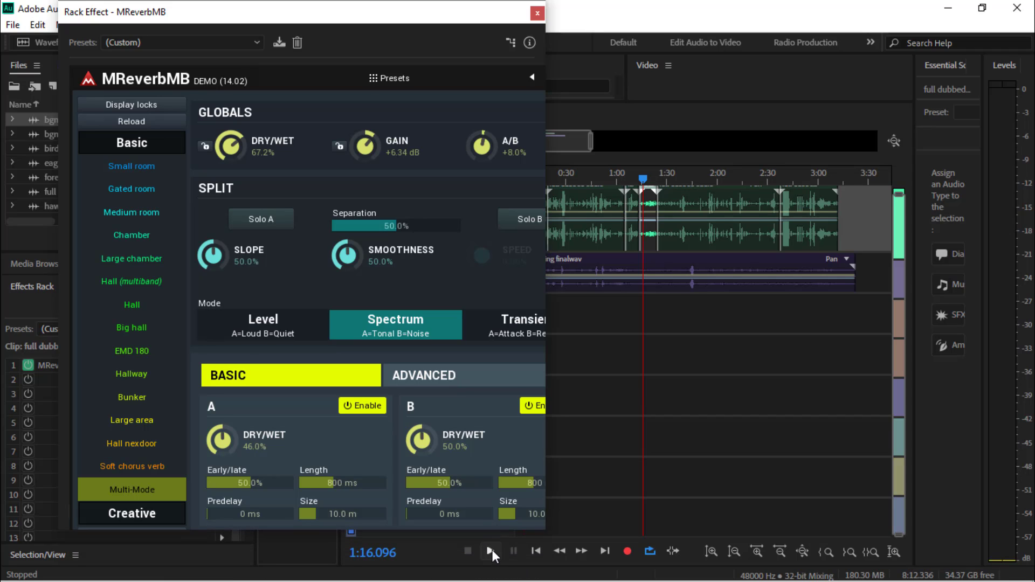
{"action": "left_click", "coordinate": [491, 551]}
{"action": "left_click", "coordinate": [491, 550]}
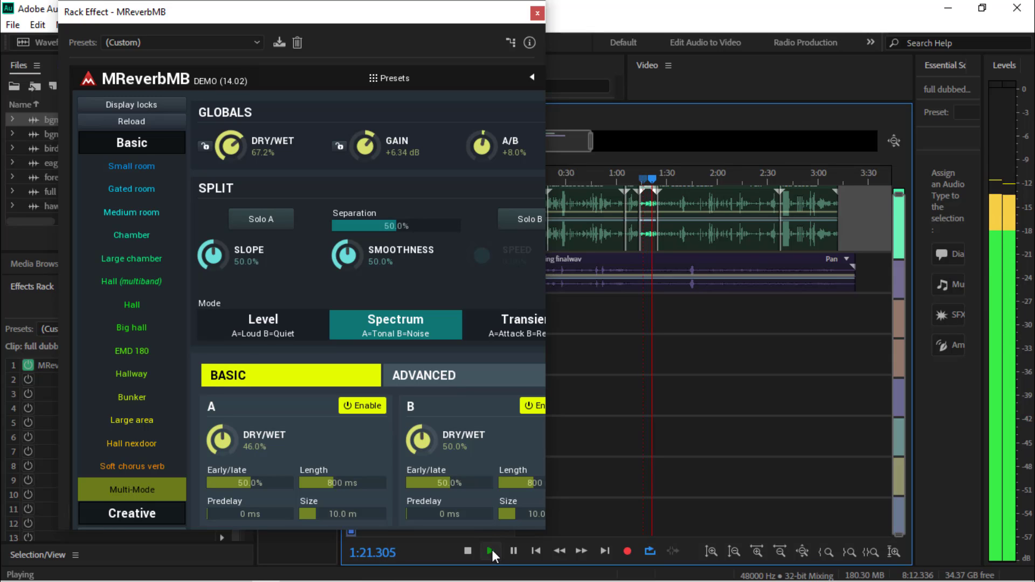
{"action": "left_click", "coordinate": [513, 552]}
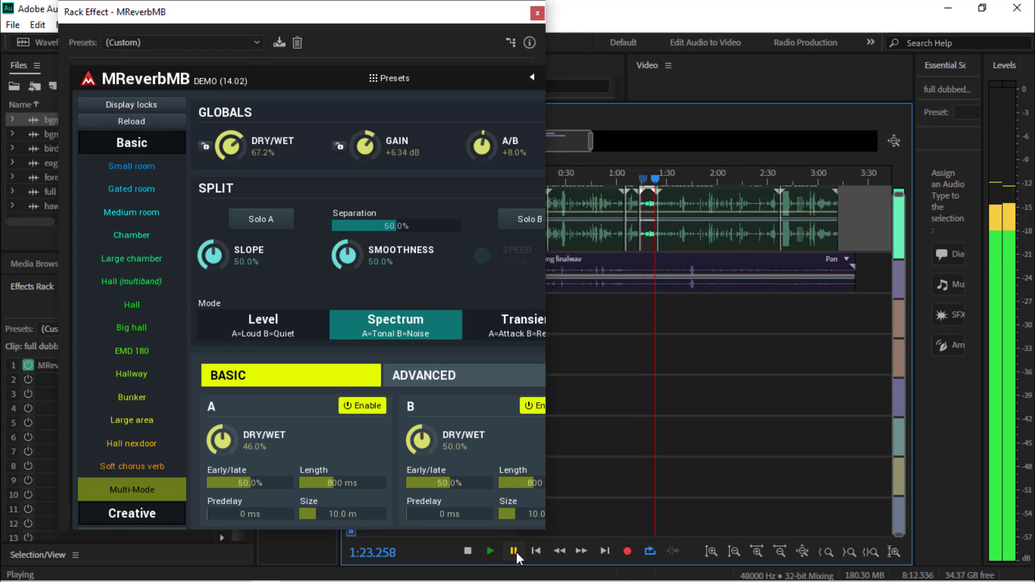
Step: Try the Small room reverb preset on the dubbed clip and play it back, pausing at about 1:23
{"action": "left_click", "coordinate": [138, 166]}
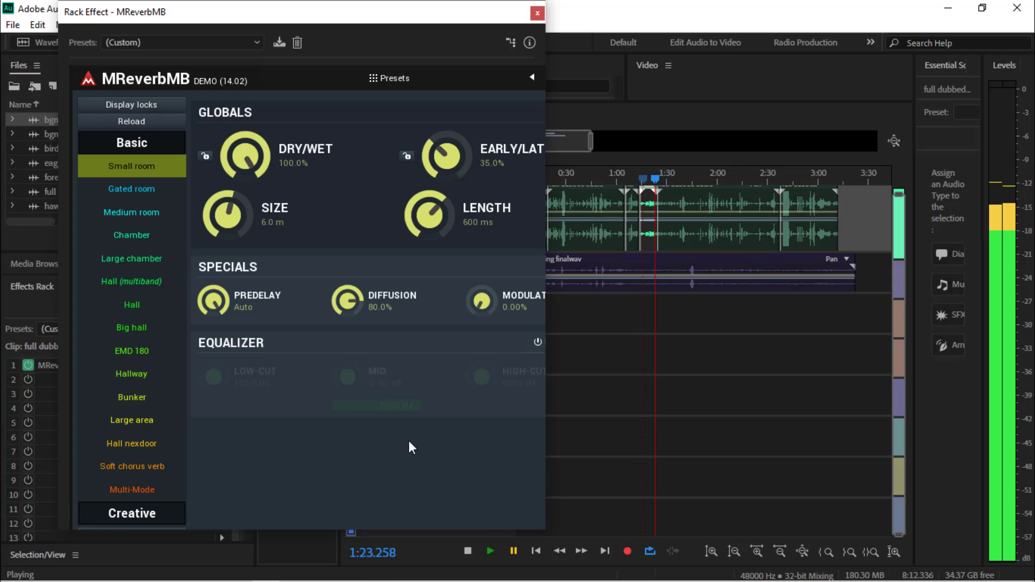
{"action": "left_click", "coordinate": [490, 550]}
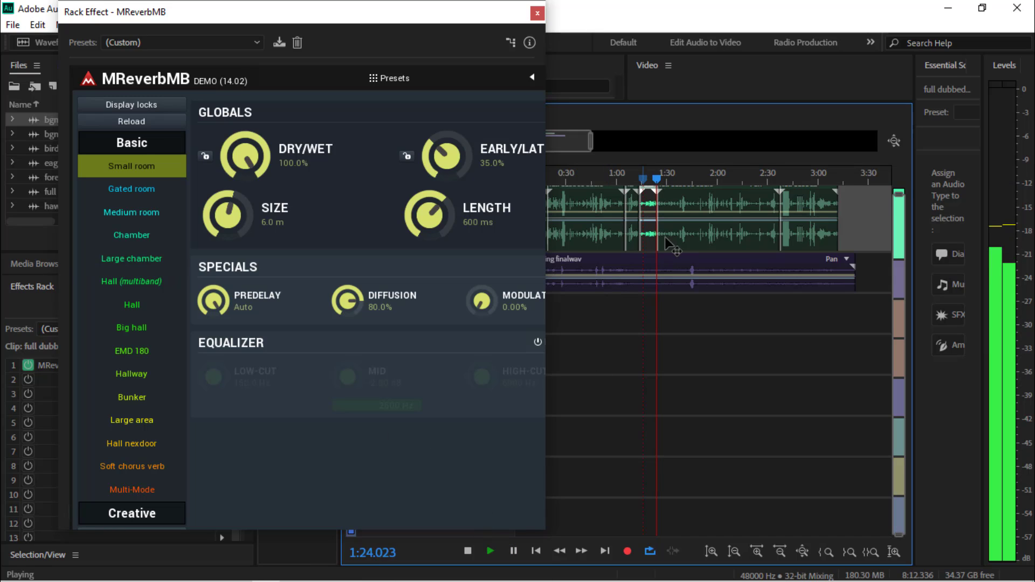
{"action": "key", "text": "space"}
{"action": "key", "text": "space"}
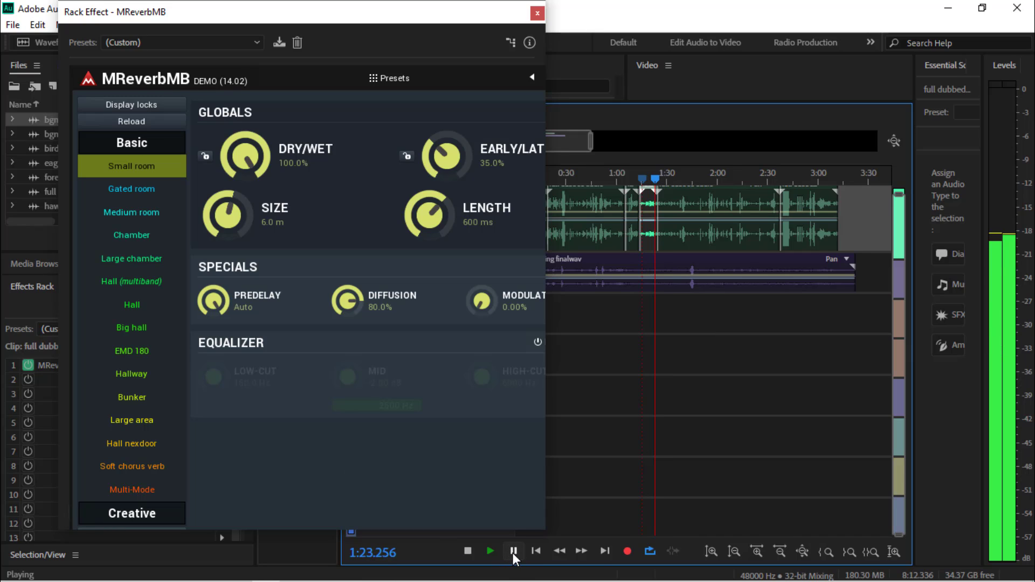
Step: Try the Gated room reverb preset and play the dubbed clip from about 1:15 to 1:23
{"action": "left_click", "coordinate": [130, 190]}
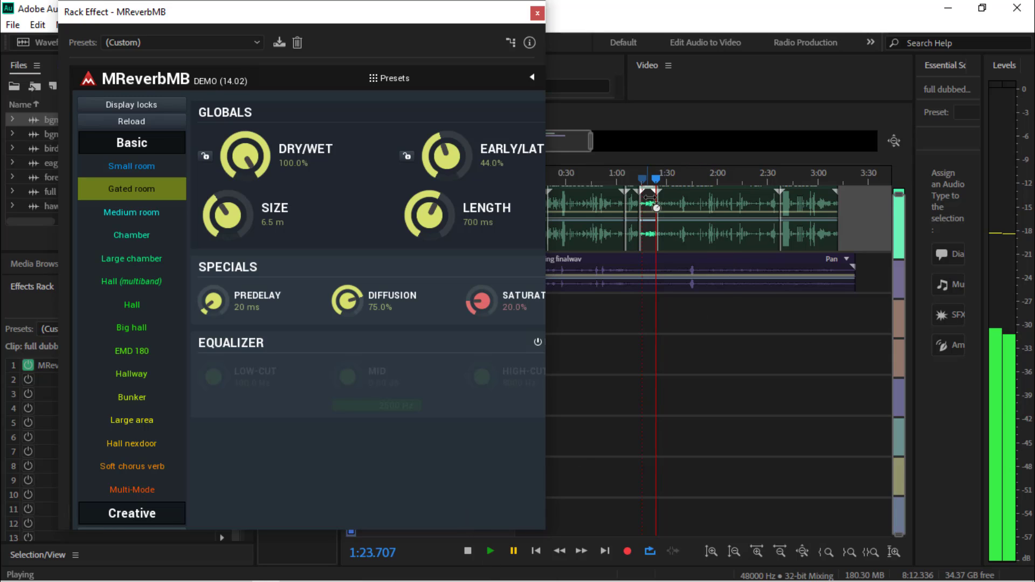
{"action": "left_click_drag", "start_coordinate": [657, 183], "coordinate": [641, 193]}
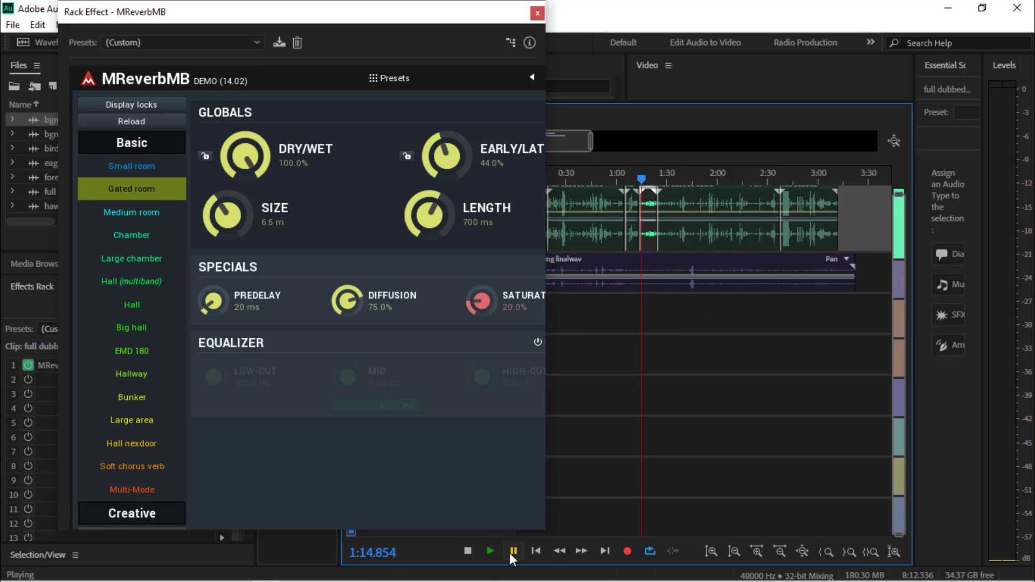
{"action": "left_click", "coordinate": [490, 552]}
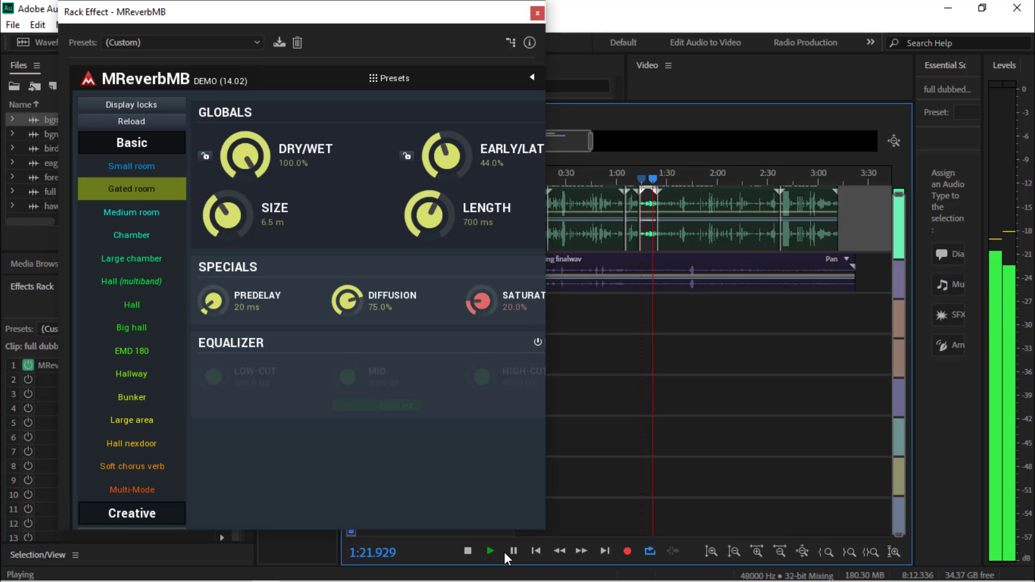
{"action": "left_click", "coordinate": [514, 551]}
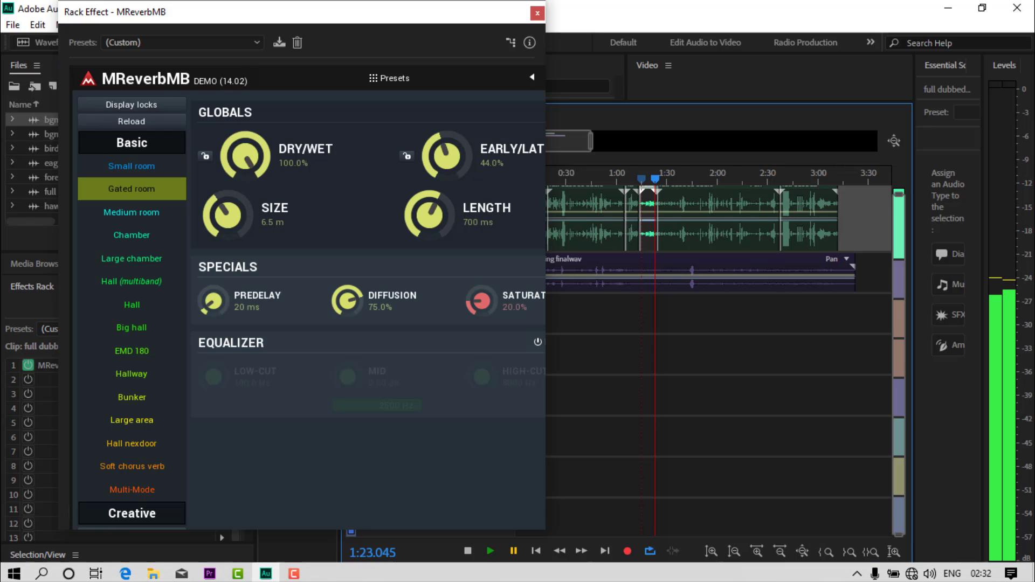
Step: In the Windows sound settings, set the output device to Speakers (Realtek High Definition Audio) with master volume 100, and return to the audio session
{"action": "left_click", "coordinate": [932, 575]}
{"action": "right_click", "coordinate": [931, 574]}
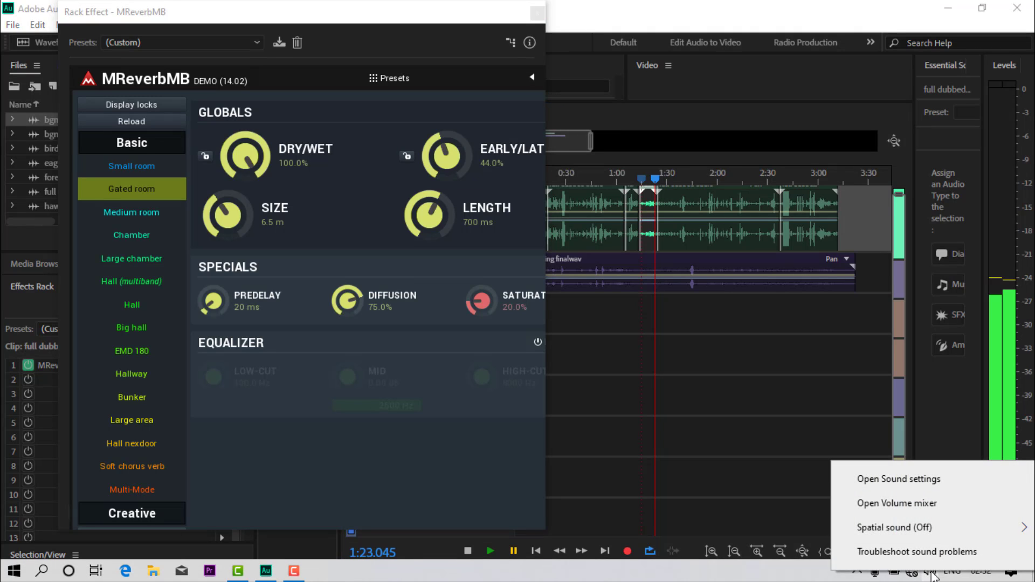
{"action": "left_click", "coordinate": [916, 479]}
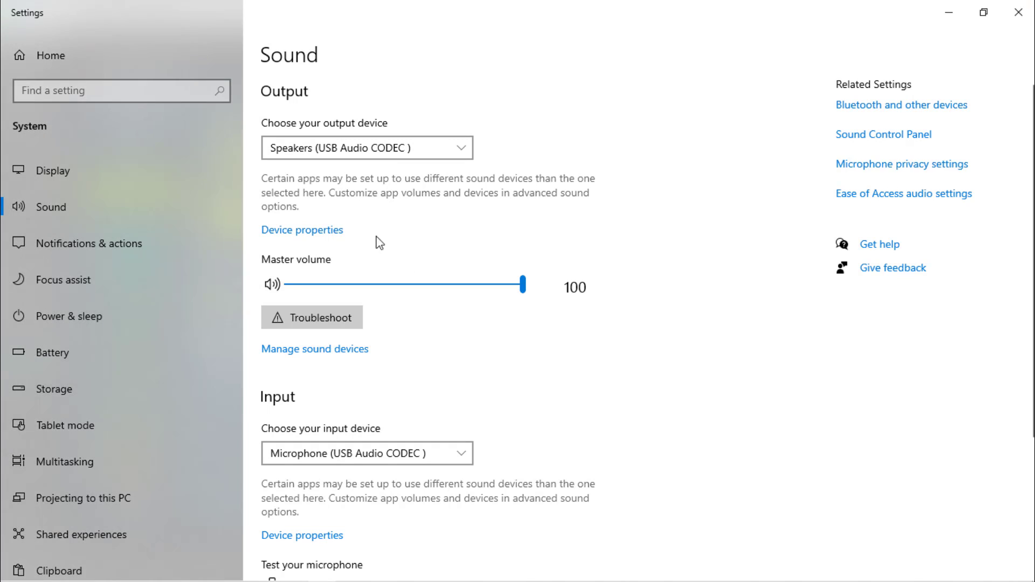
{"action": "left_click", "coordinate": [398, 151]}
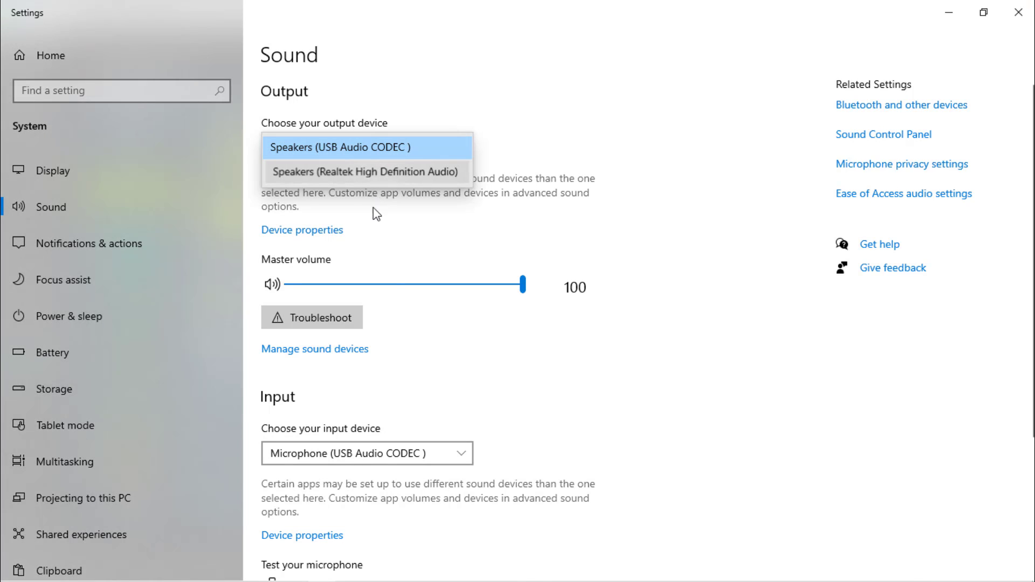
{"action": "left_click", "coordinate": [367, 172]}
{"action": "left_click_drag", "start_coordinate": [395, 291], "coordinate": [555, 319]}
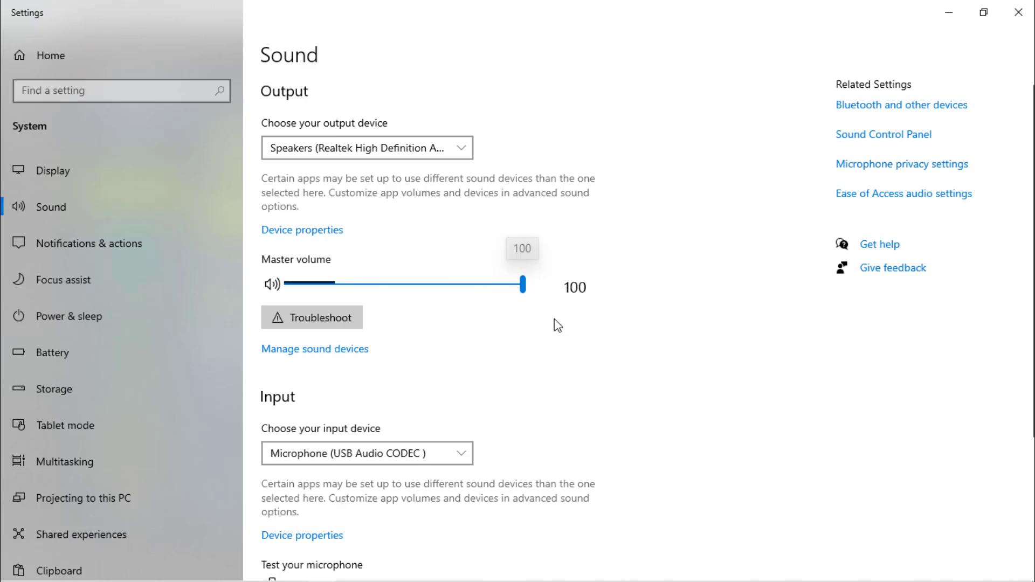
{"action": "left_click", "coordinate": [428, 150]}
{"action": "left_click", "coordinate": [786, 127]}
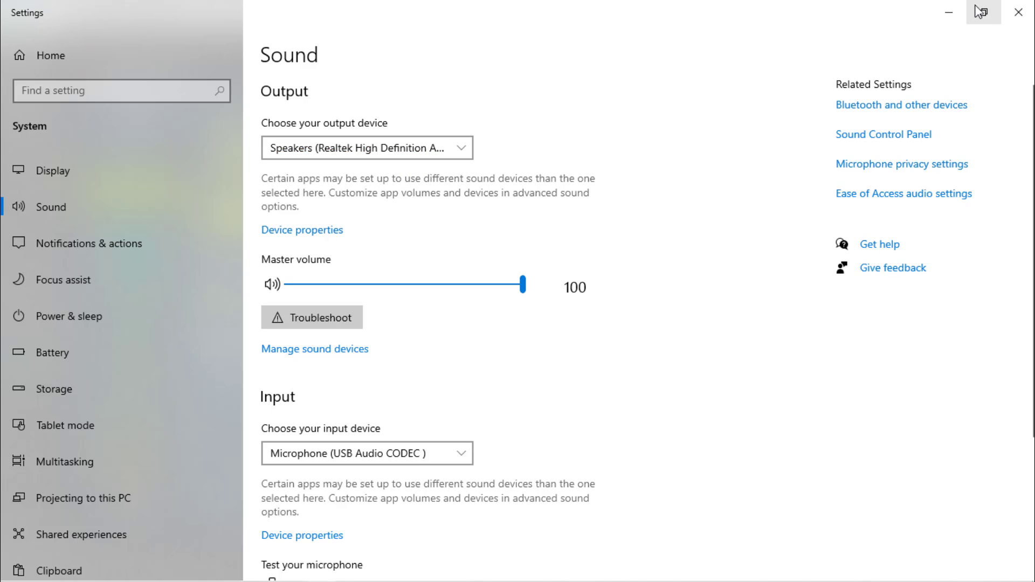
{"action": "left_click", "coordinate": [949, 12]}
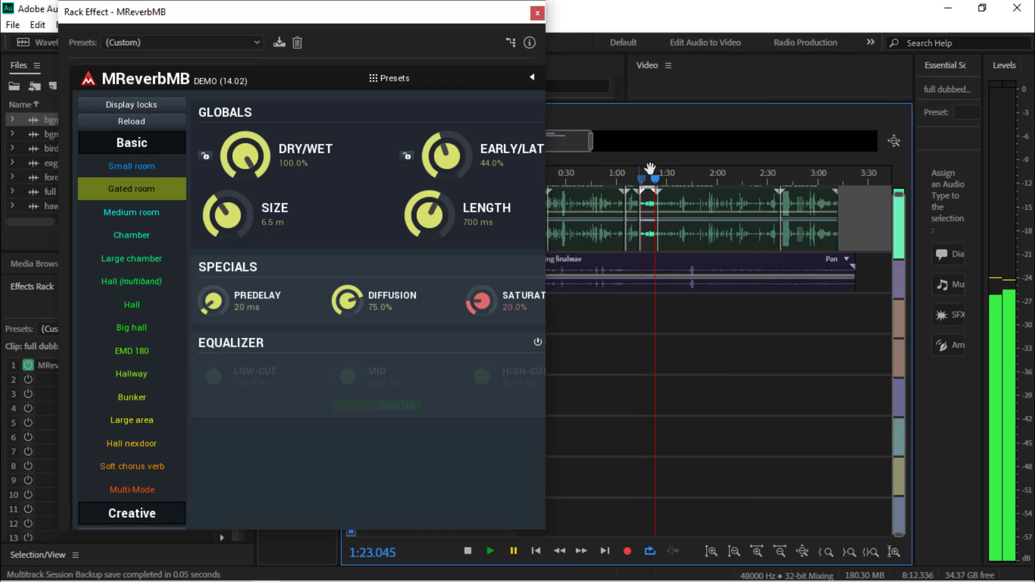
Step: Replay the dubbed clip with the Gated room preset from about 1:15 to 1:23, and move the playhead back to about 1:18
{"action": "key", "text": "space"}
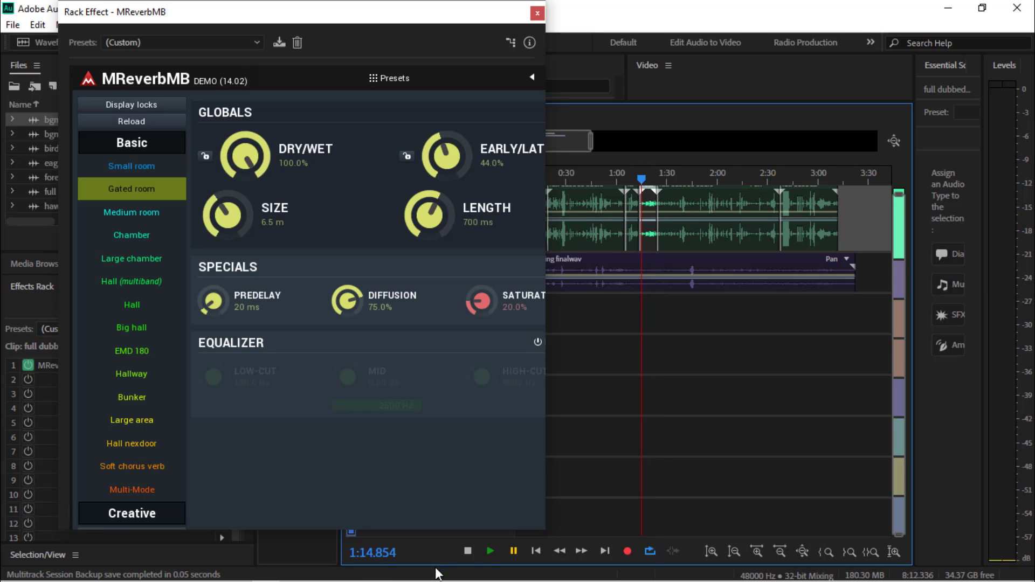
{"action": "left_click", "coordinate": [489, 554]}
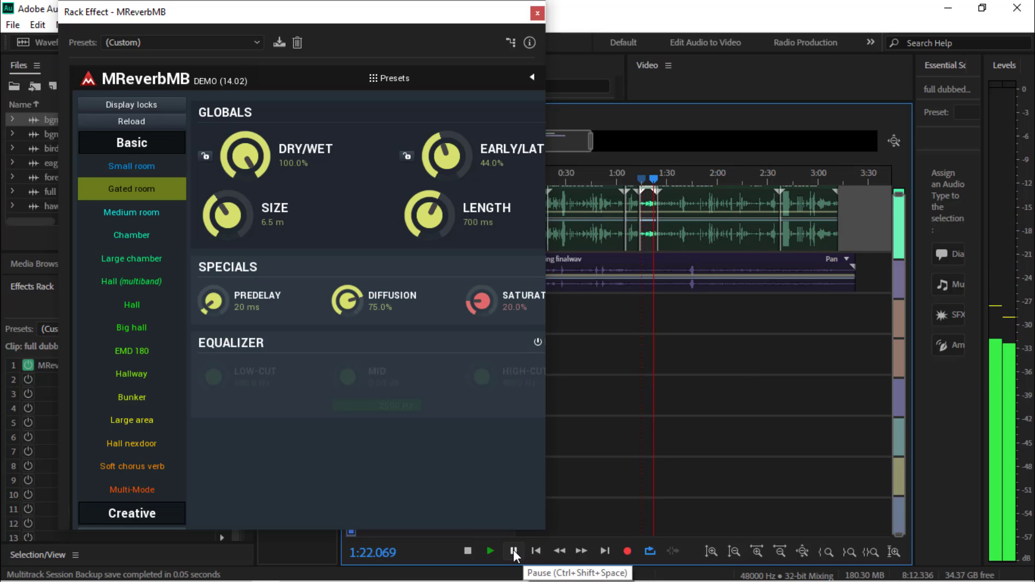
{"action": "left_click", "coordinate": [513, 550]}
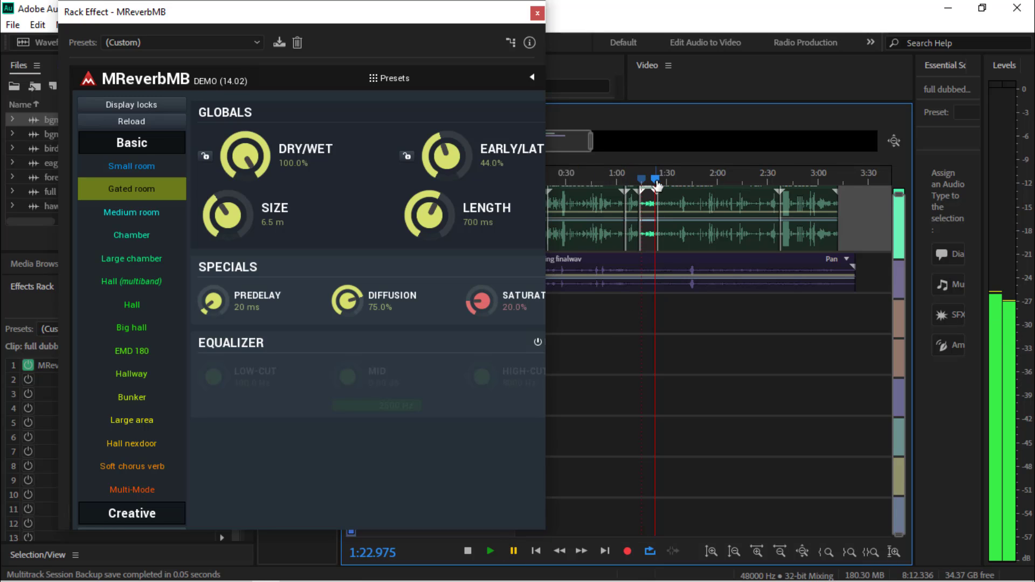
{"action": "left_click_drag", "start_coordinate": [658, 185], "coordinate": [646, 182]}
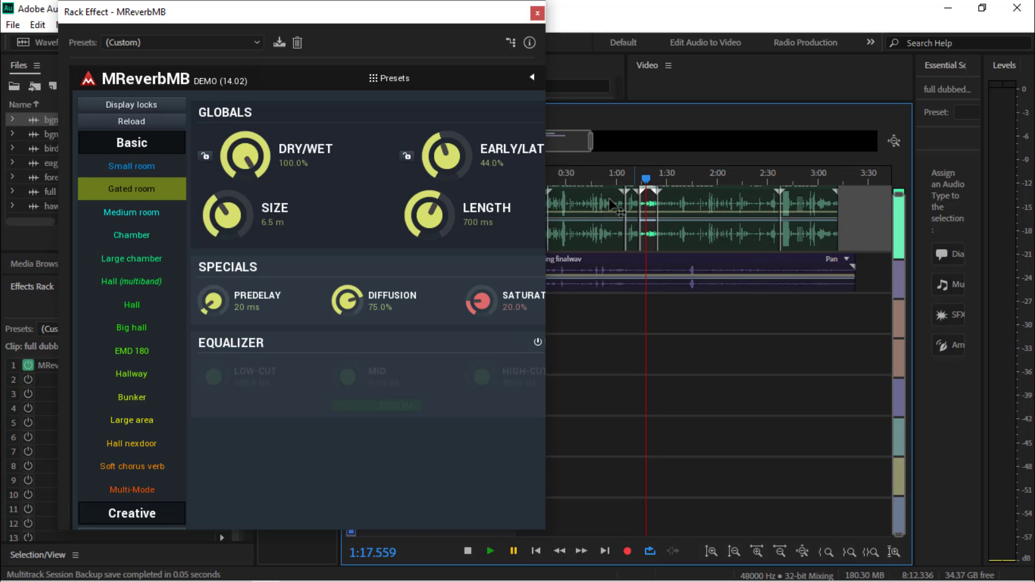
Step: Try the Medium room reverb preset and play the dubbed clip from about 1:16 to 1:23
{"action": "left_click", "coordinate": [132, 215]}
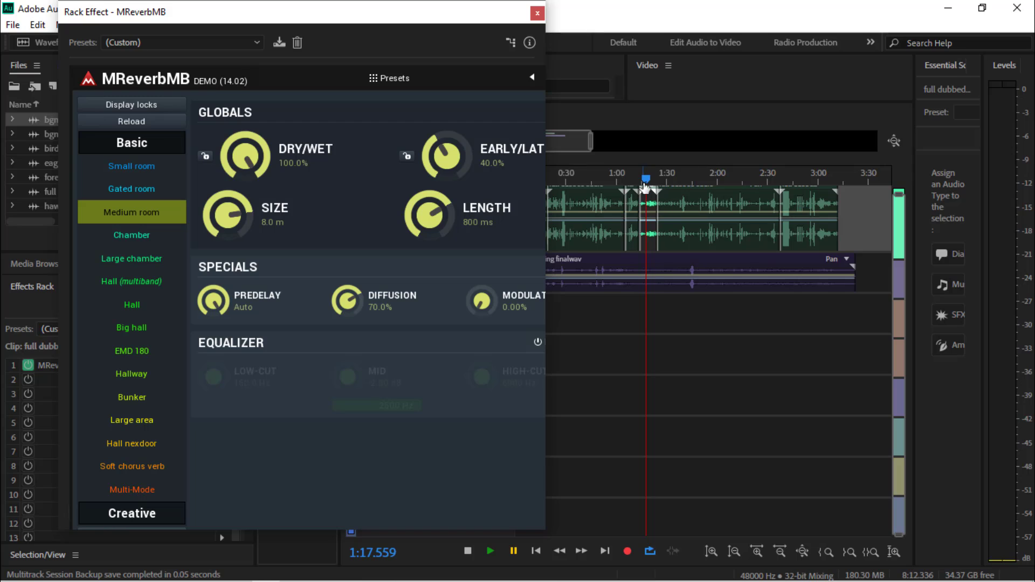
{"action": "left_click_drag", "start_coordinate": [642, 179], "coordinate": [639, 179]}
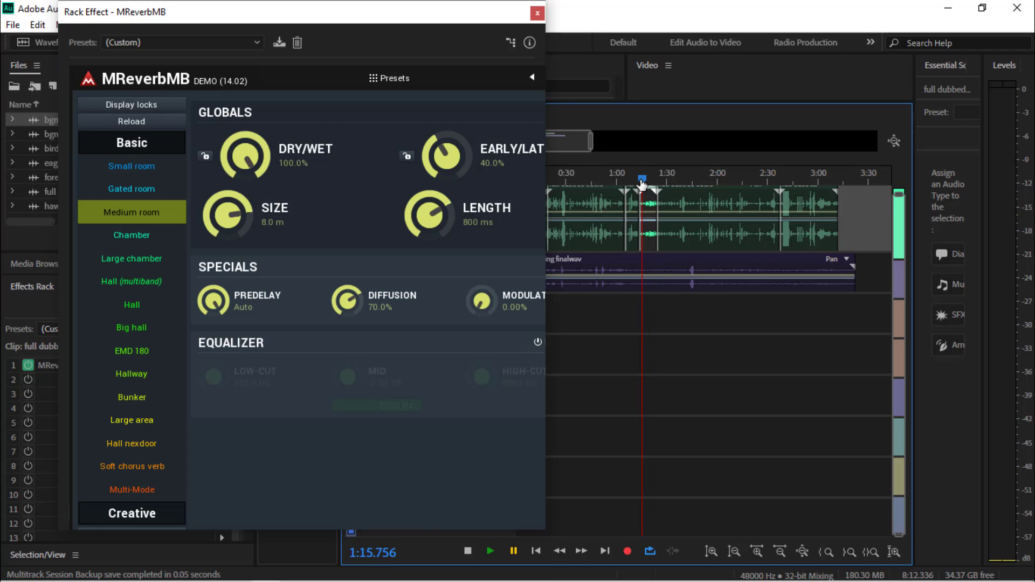
{"action": "left_click", "coordinate": [491, 549]}
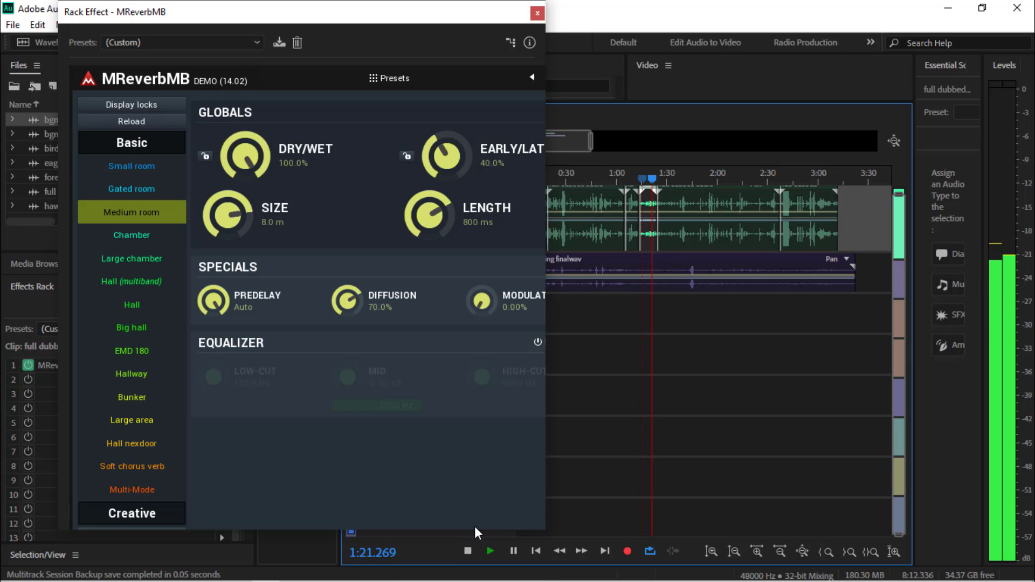
{"action": "left_click", "coordinate": [514, 551]}
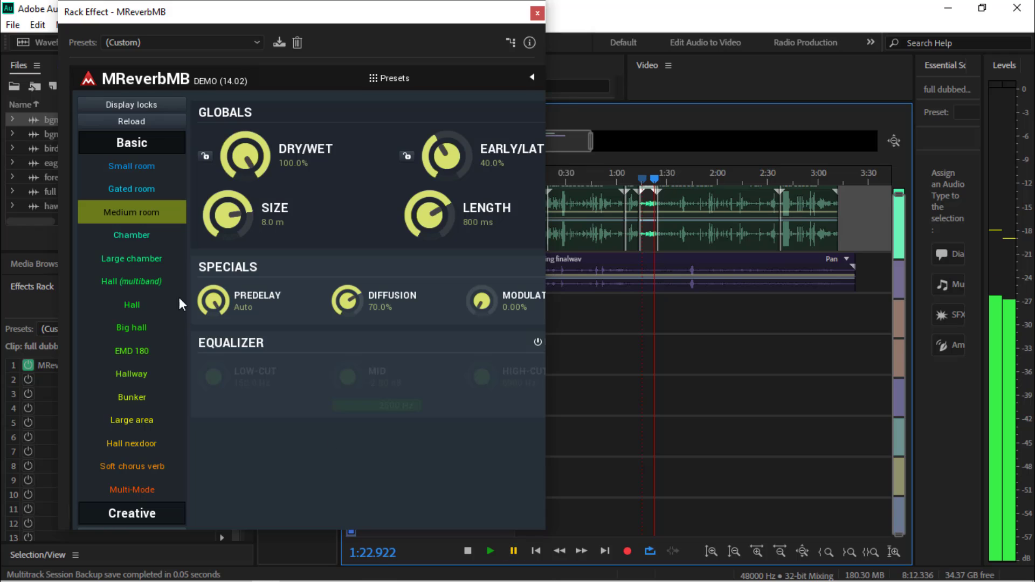
Step: Try the Chamber reverb preset and play the dubbed clip from about 1:15 to 1:19
{"action": "left_click", "coordinate": [135, 238]}
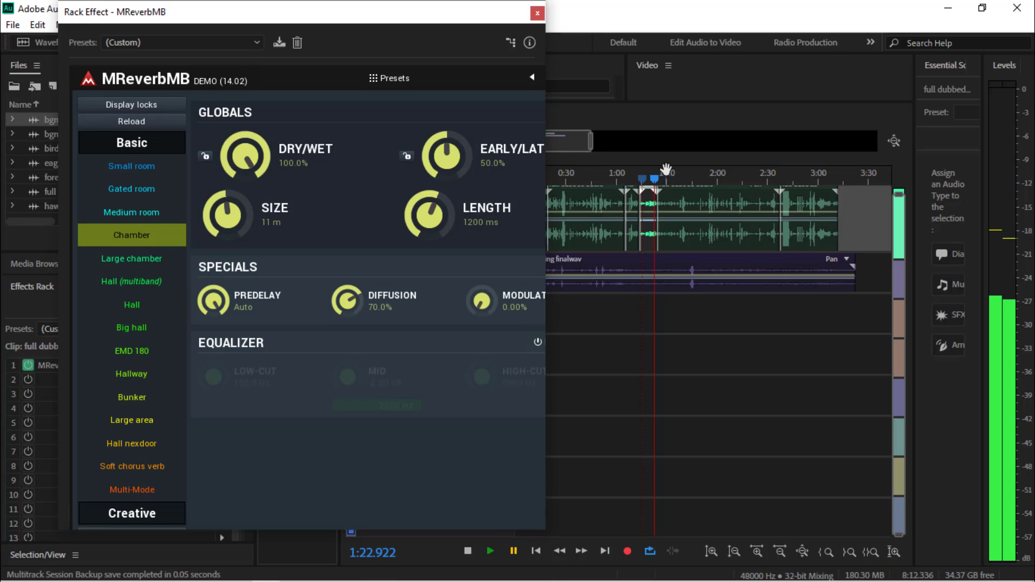
{"action": "left_click_drag", "start_coordinate": [653, 184], "coordinate": [643, 181]}
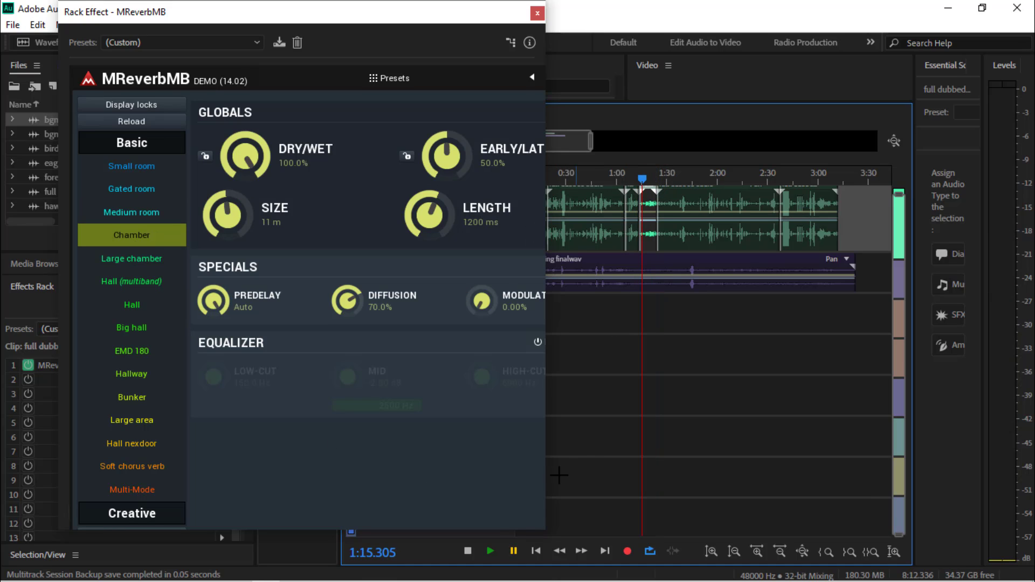
{"action": "left_click", "coordinate": [490, 552]}
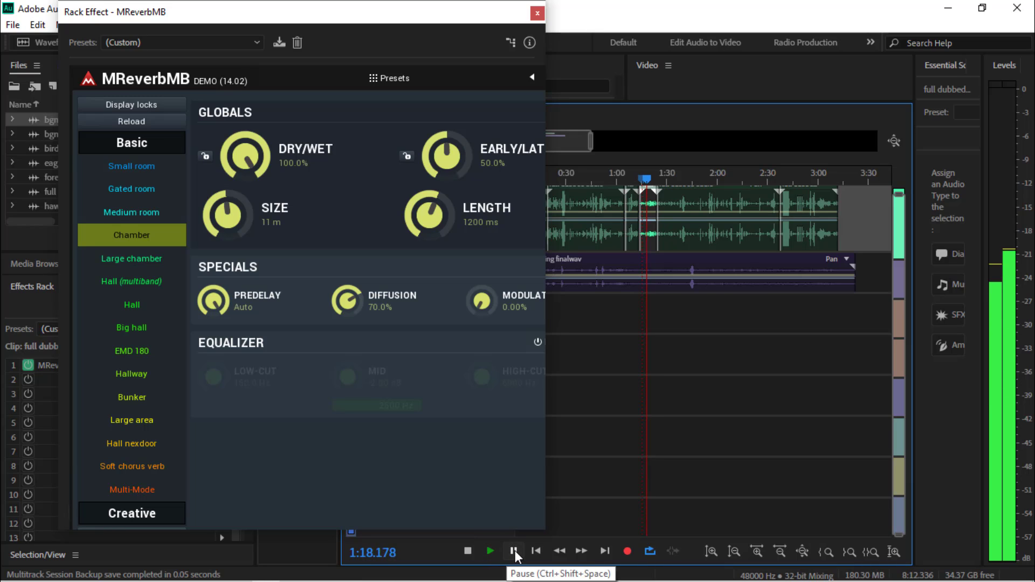
{"action": "left_click", "coordinate": [515, 551]}
Step: Go through the Large chamber and Hall presets to Big hall, play the clip from about 1:14 to 1:22, and return the playhead to about 1:15
{"action": "left_click", "coordinate": [144, 260]}
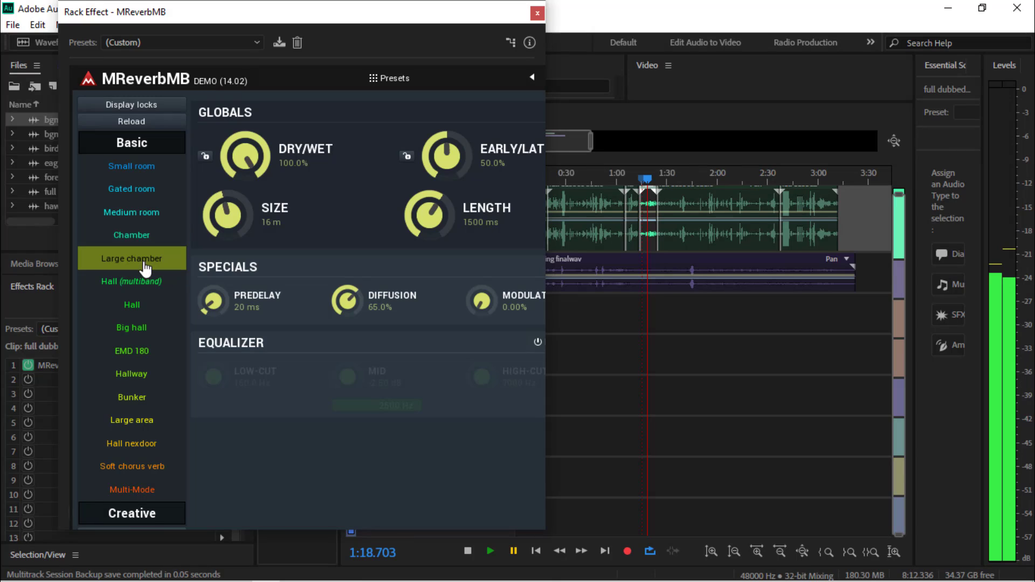
{"action": "left_click", "coordinate": [142, 315]}
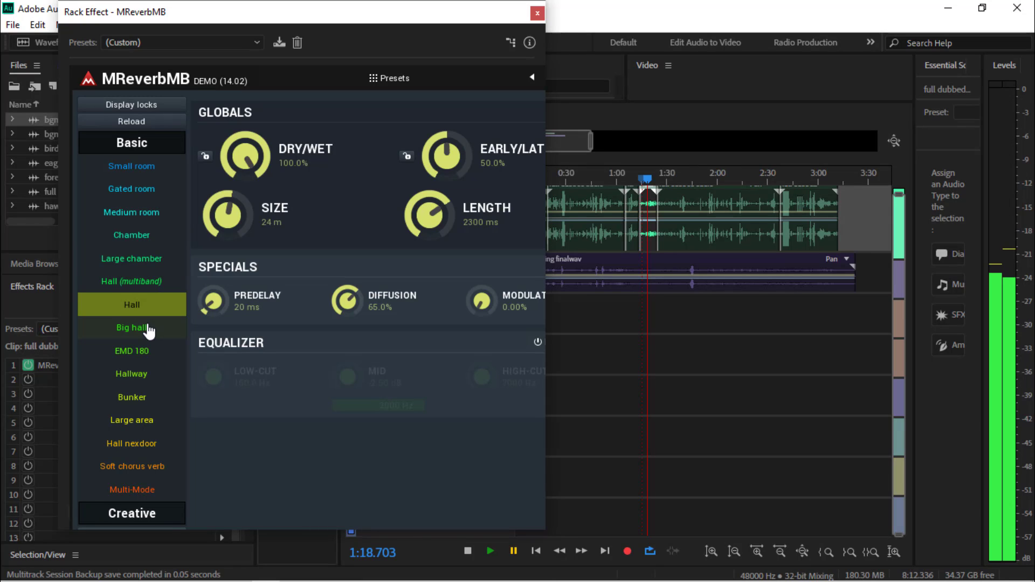
{"action": "left_click", "coordinate": [146, 332]}
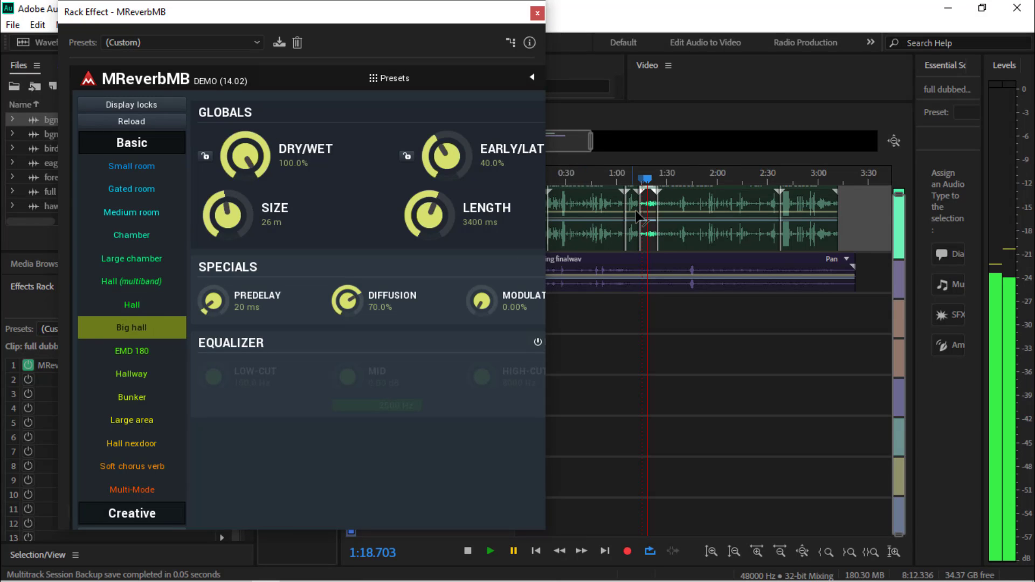
{"action": "left_click_drag", "start_coordinate": [648, 186], "coordinate": [640, 186]}
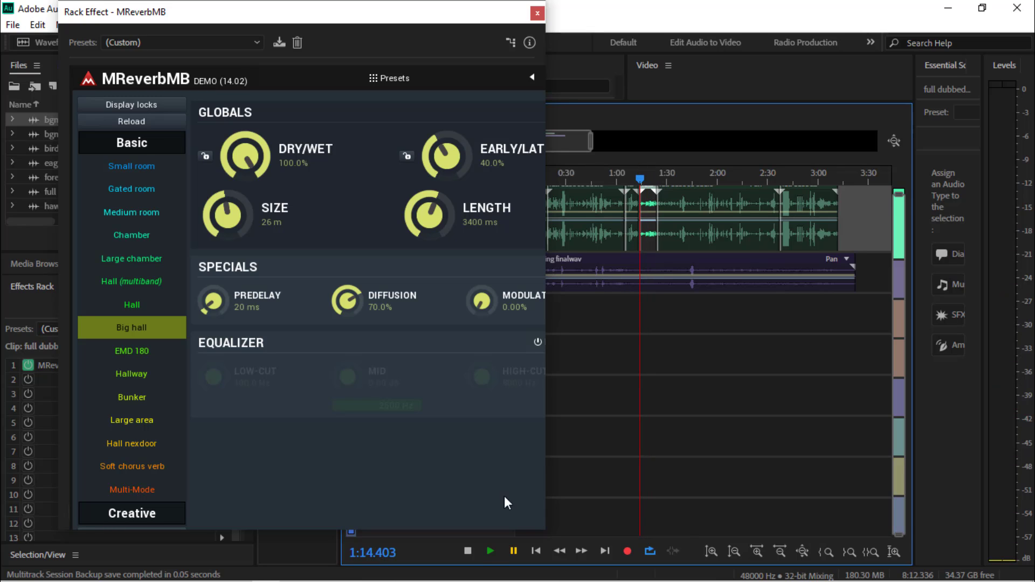
{"action": "left_click", "coordinate": [491, 551]}
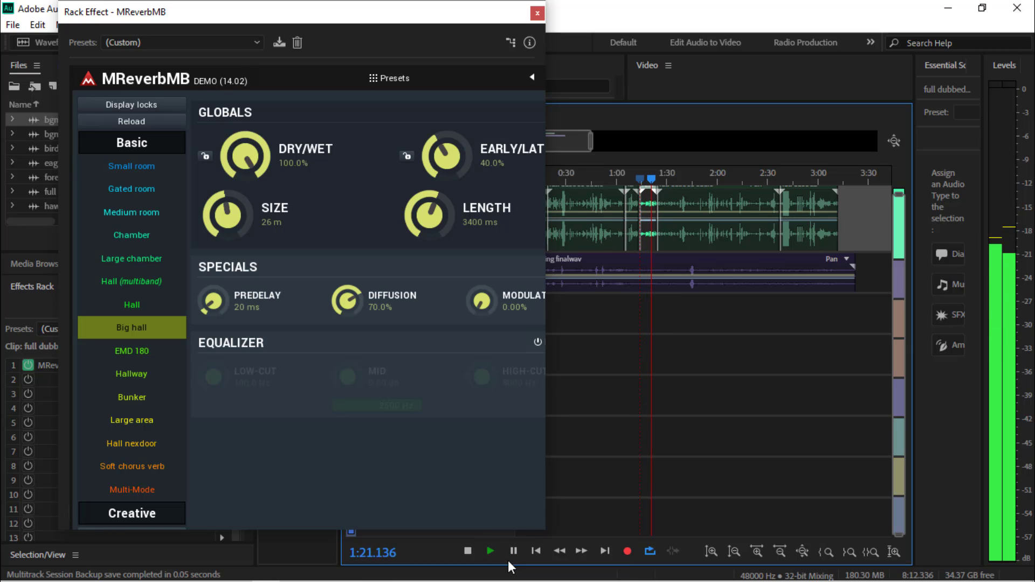
{"action": "left_click", "coordinate": [515, 550]}
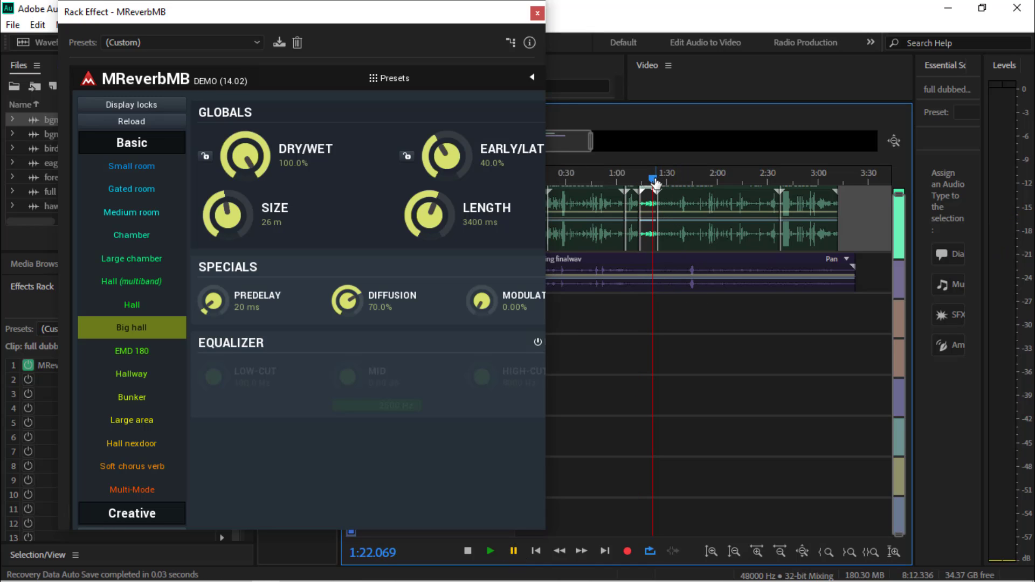
{"action": "left_click_drag", "start_coordinate": [655, 178], "coordinate": [643, 180]}
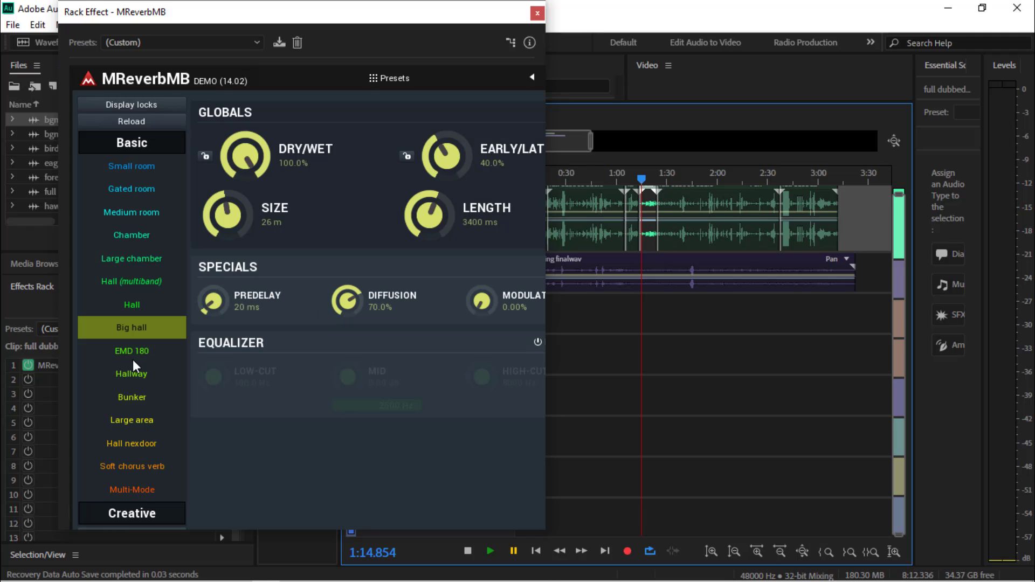
Step: Try the Large area reverb preset and play the dubbed clip from about 1:15 to 1:22
{"action": "left_click", "coordinate": [142, 419]}
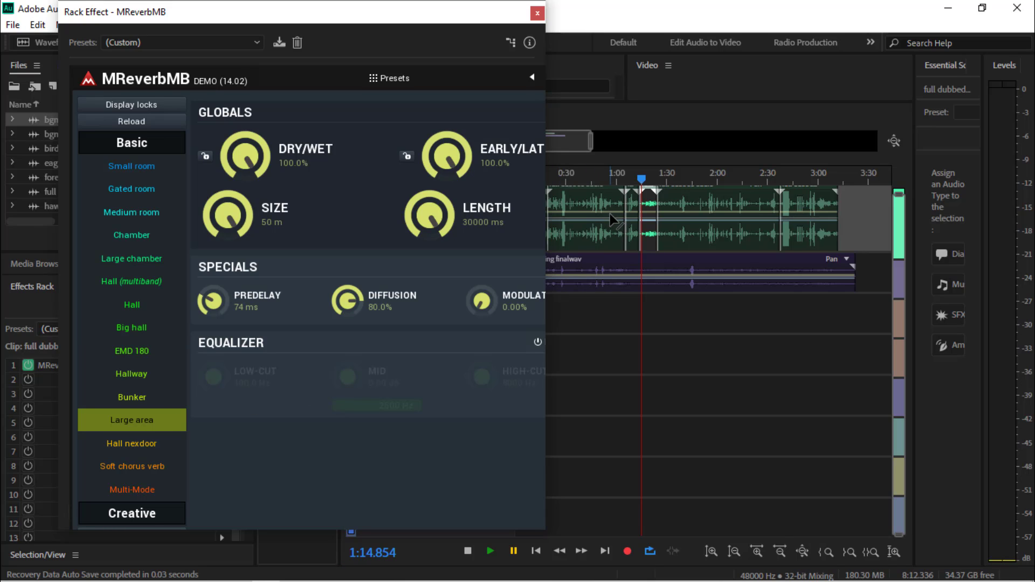
{"action": "left_click", "coordinate": [642, 192]}
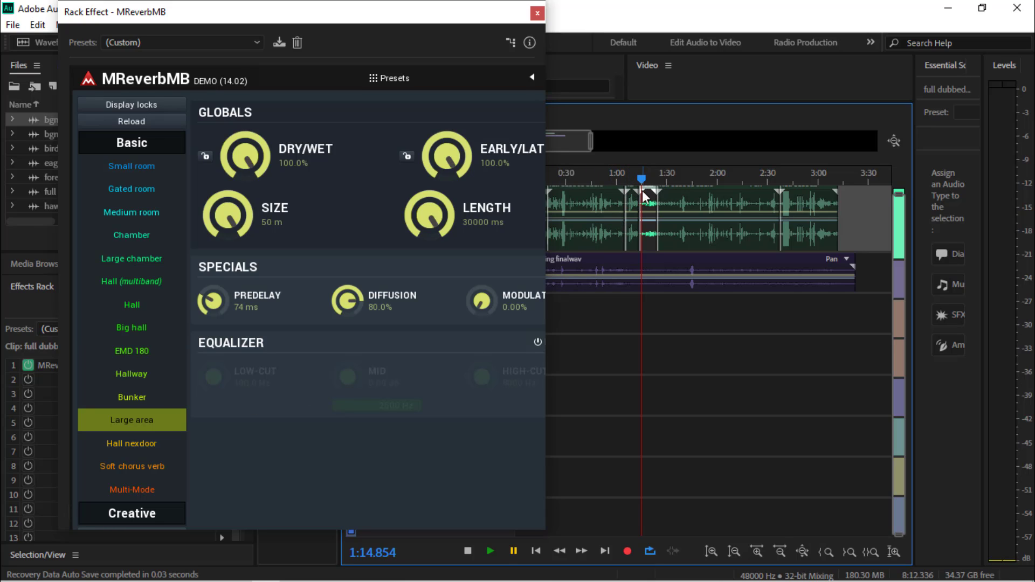
{"action": "left_click", "coordinate": [489, 549]}
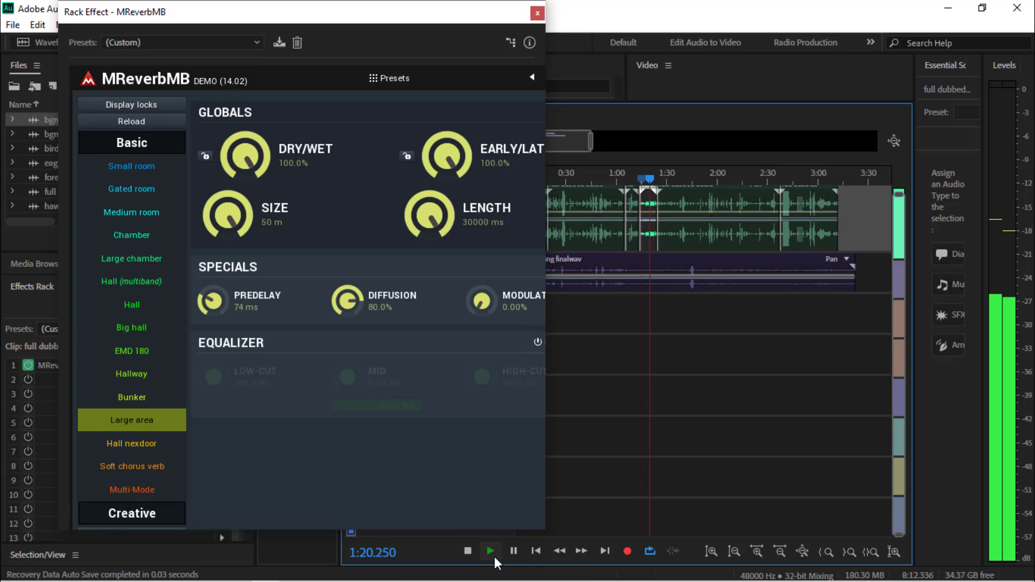
{"action": "left_click", "coordinate": [467, 552]}
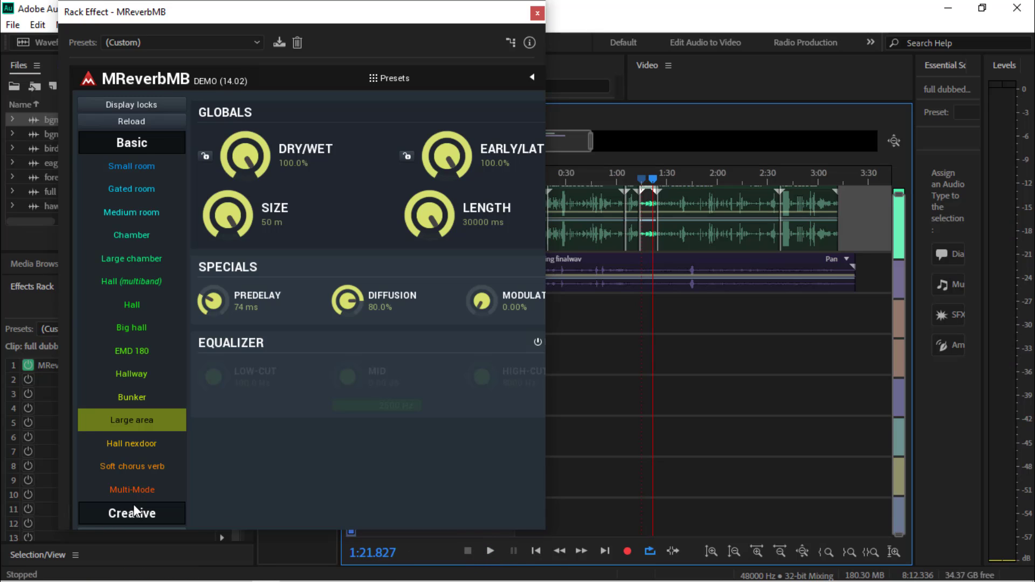
Step: Try the Soft chorus verb preset and play the dubbed clip from about 1:15
{"action": "left_click", "coordinate": [147, 467]}
{"action": "left_click", "coordinate": [642, 177]}
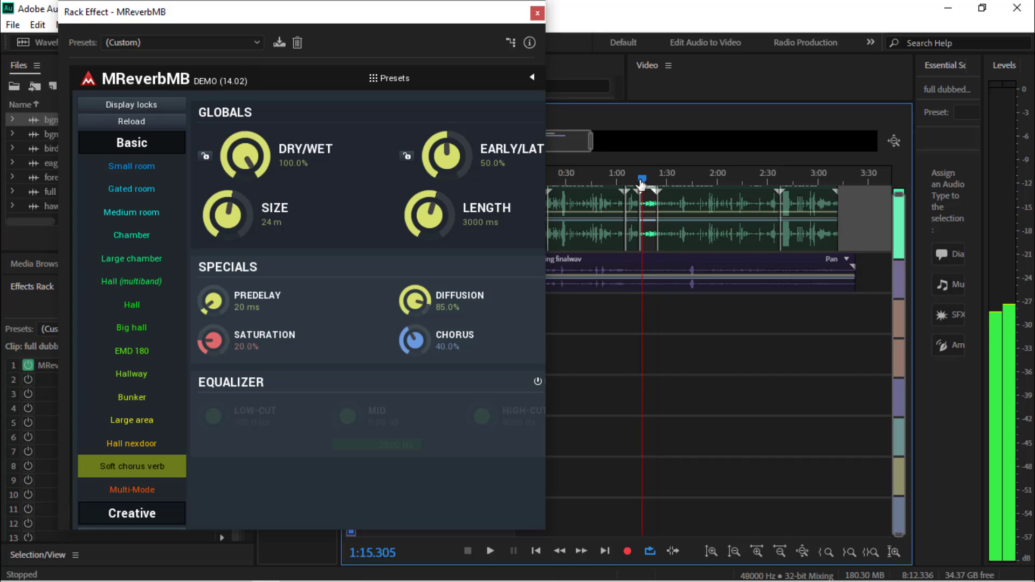
{"action": "left_click", "coordinate": [491, 551]}
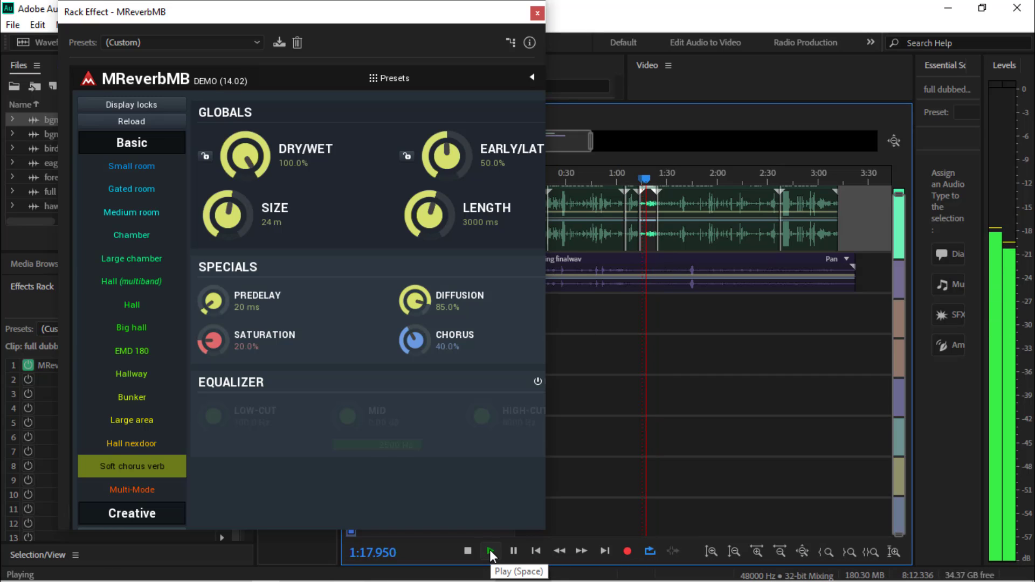
Step: Try the Multi-Mode preset, play the clip from its middle, and pause at about 1:20
{"action": "left_click", "coordinate": [147, 491]}
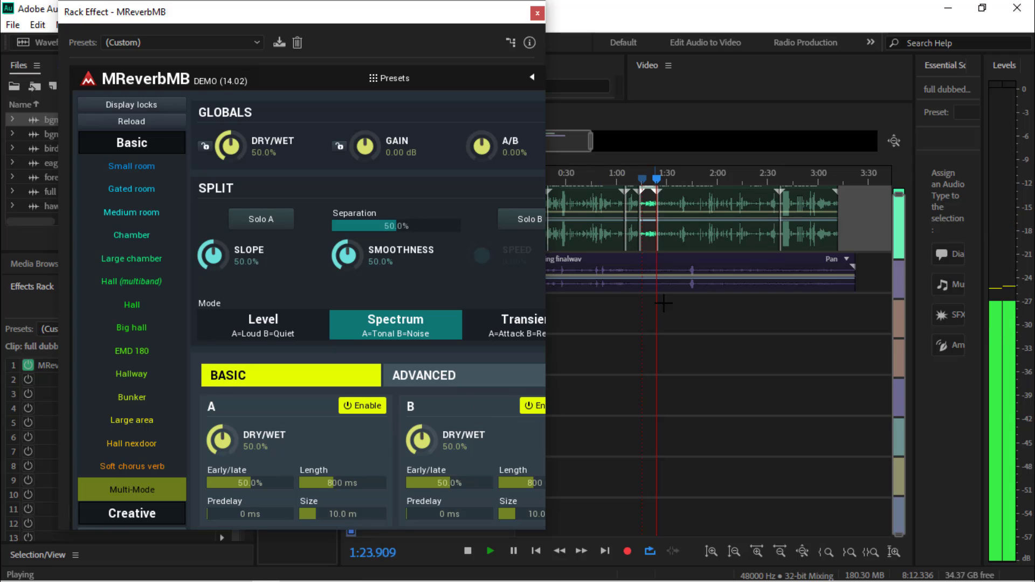
{"action": "left_click", "coordinate": [646, 183]}
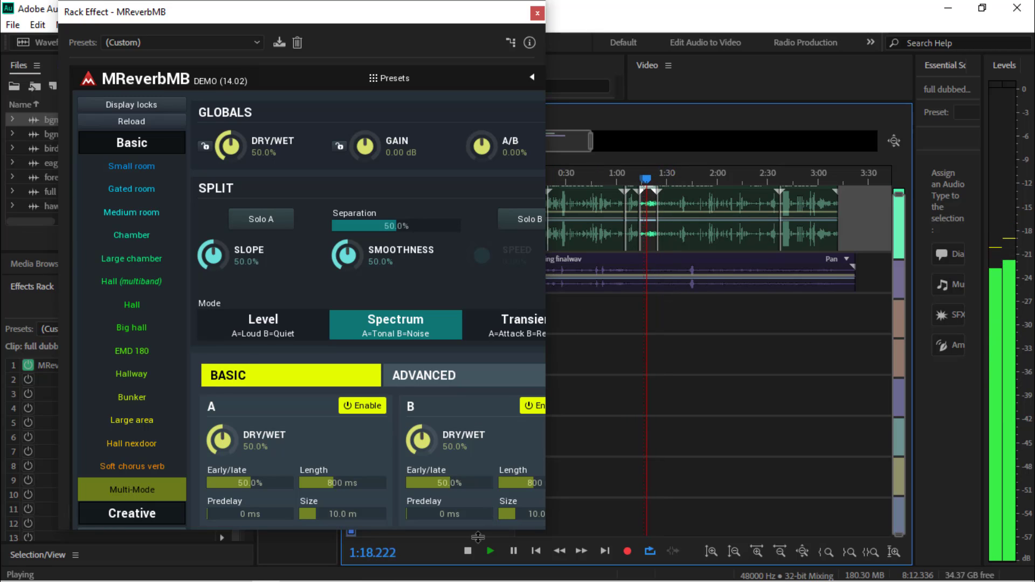
{"action": "left_click", "coordinate": [513, 551]}
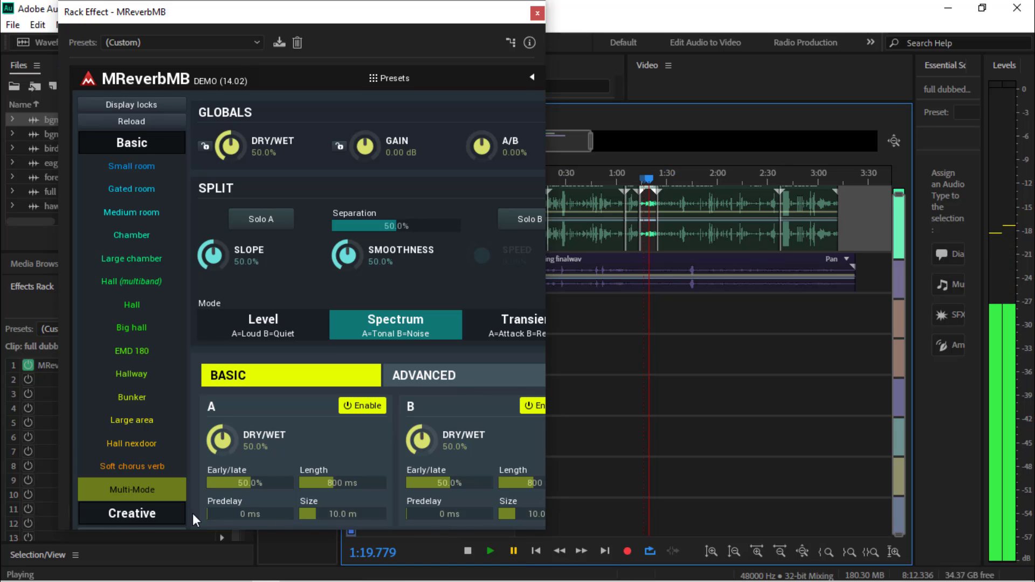
Step: Try the Extraterrestrial preset from the Creative group, play the clip from about 1:15, and move the playhead back to about 1:13
{"action": "left_click", "coordinate": [131, 521]}
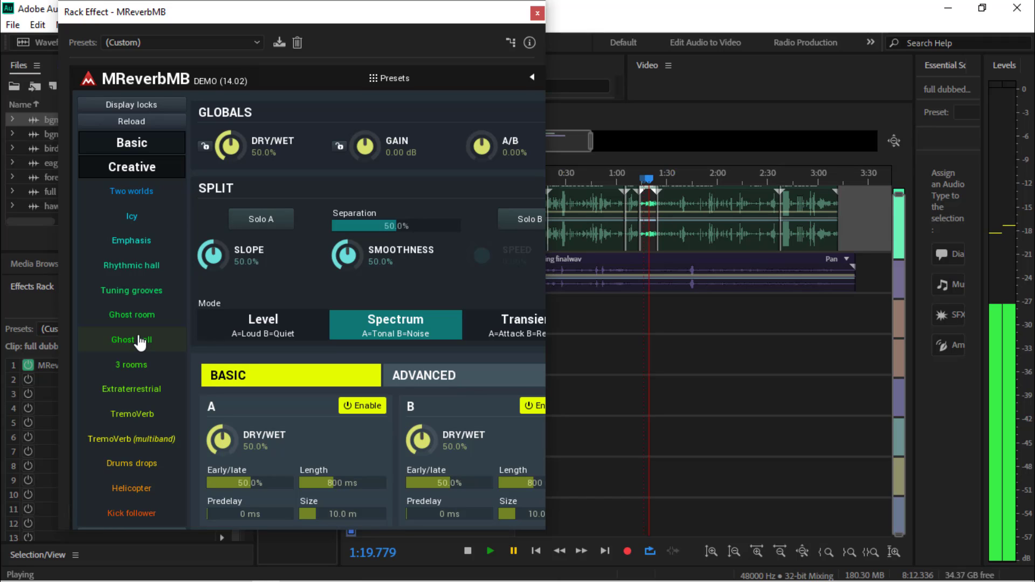
{"action": "left_click", "coordinate": [158, 389]}
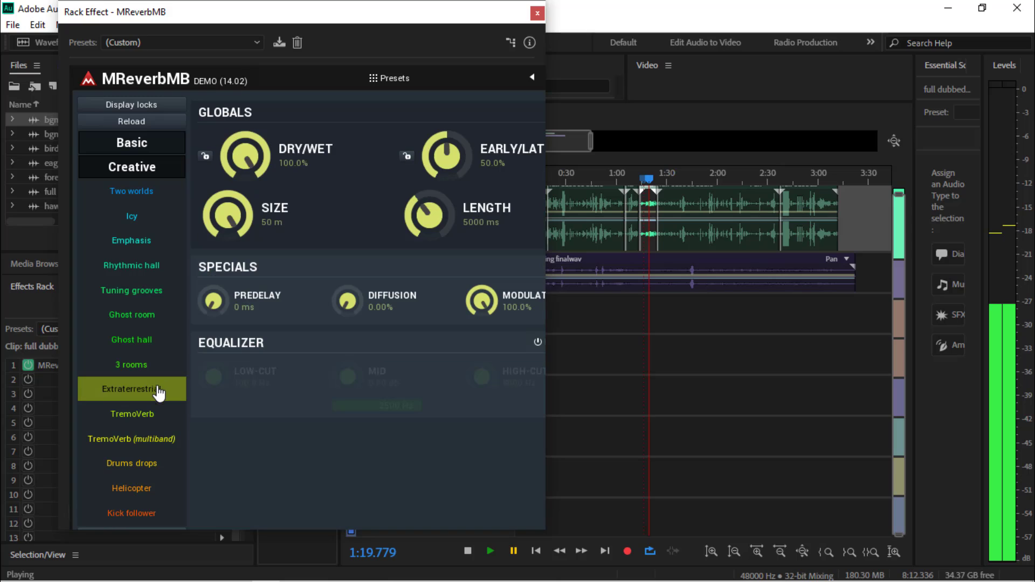
{"action": "left_click_drag", "start_coordinate": [648, 185], "coordinate": [641, 181]}
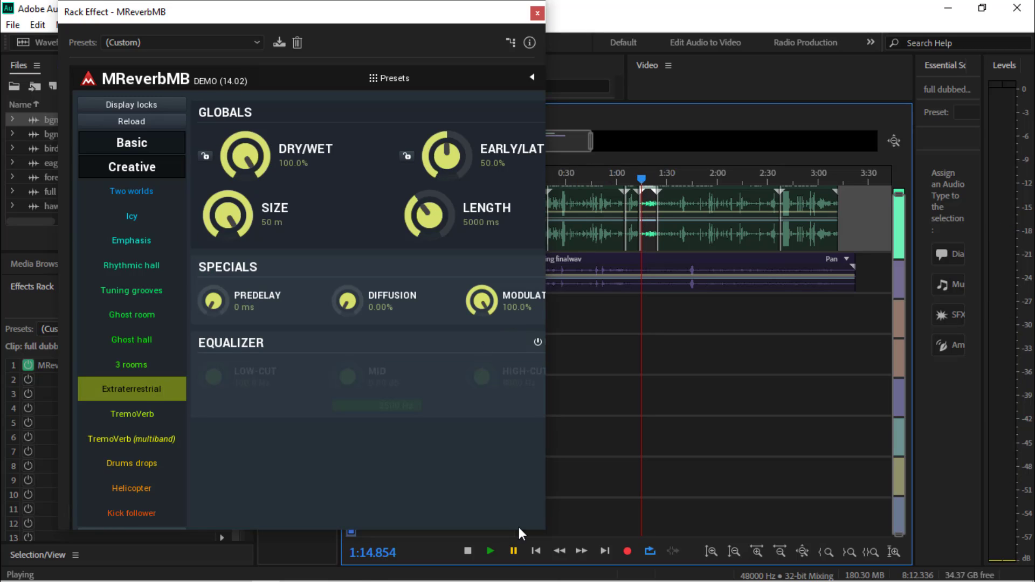
{"action": "left_click", "coordinate": [491, 551]}
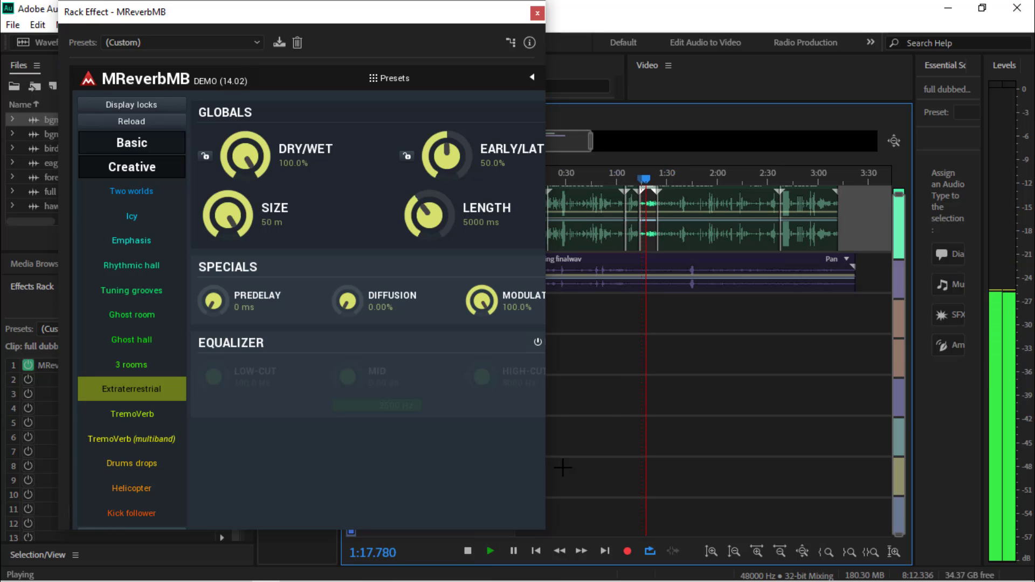
{"action": "left_click", "coordinate": [637, 178]}
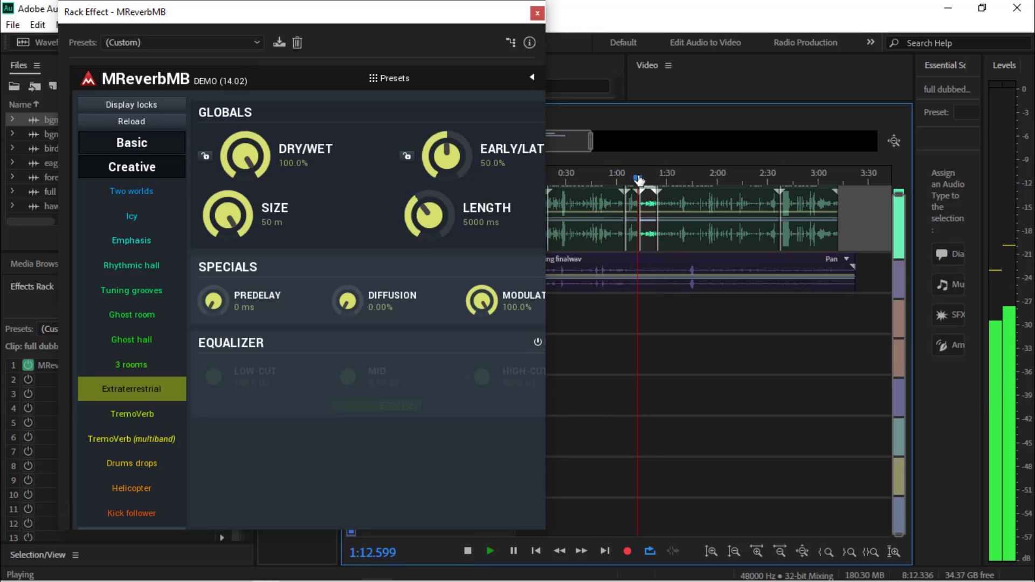
Step: Try the Kick follower, Ghost room, Ghost hall and Tuning grooves presets during playback, then replay the last one from about 1:15 to 1:18
{"action": "left_click", "coordinate": [127, 514]}
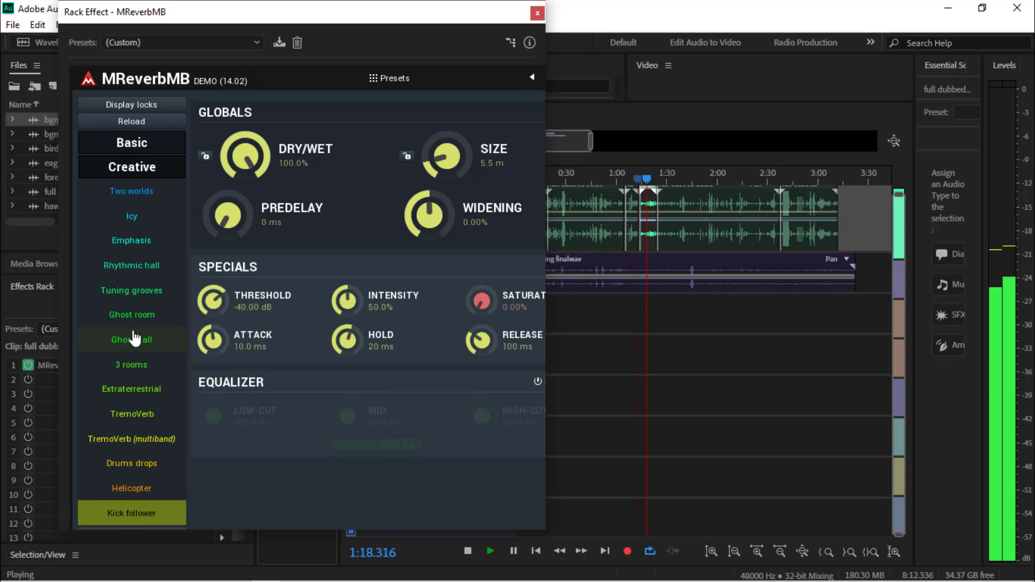
{"action": "left_click", "coordinate": [142, 317]}
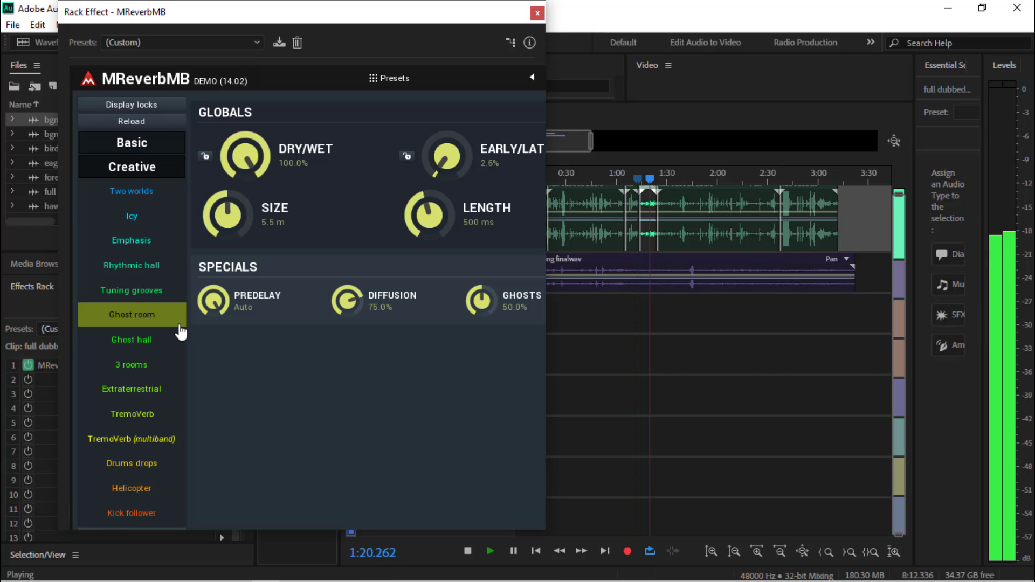
{"action": "left_click", "coordinate": [141, 339]}
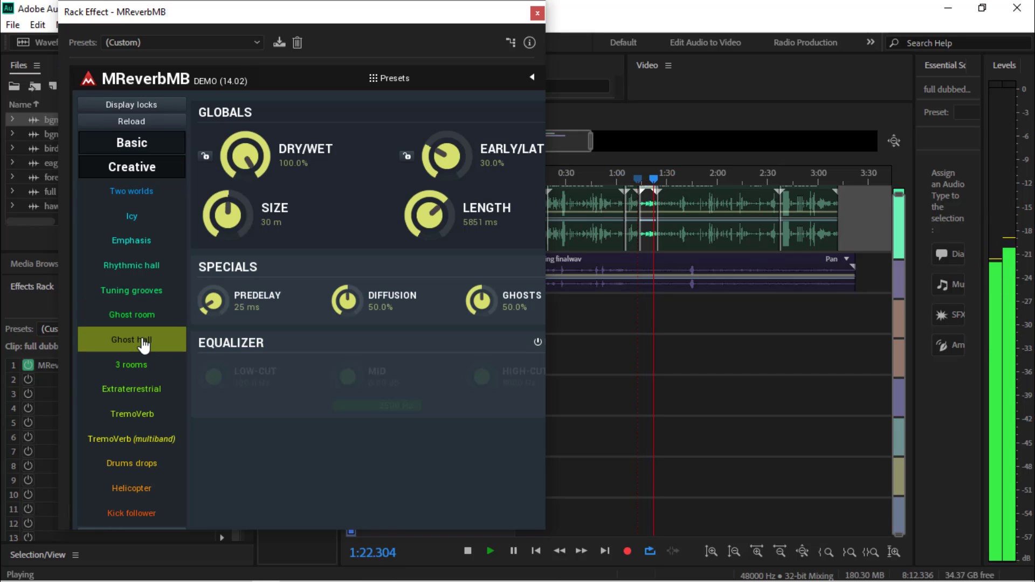
{"action": "left_click", "coordinate": [130, 293]}
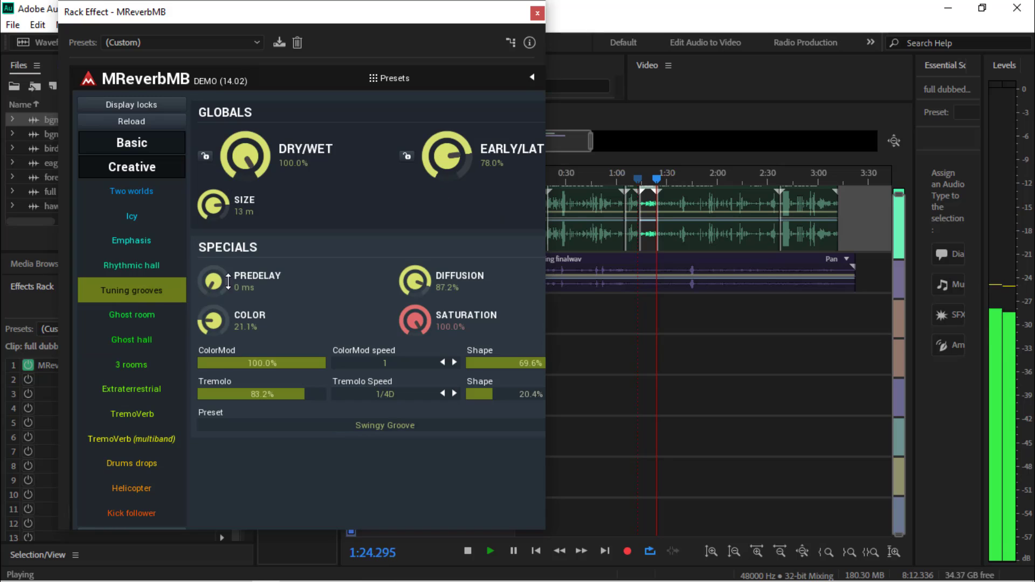
{"action": "left_click_drag", "start_coordinate": [658, 184], "coordinate": [640, 179]}
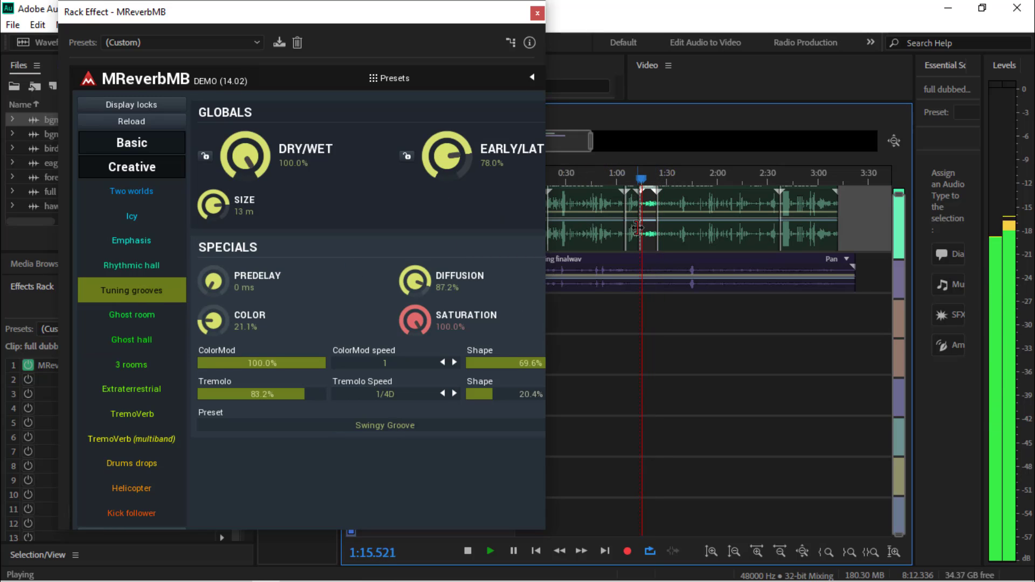
{"action": "left_click", "coordinate": [514, 552]}
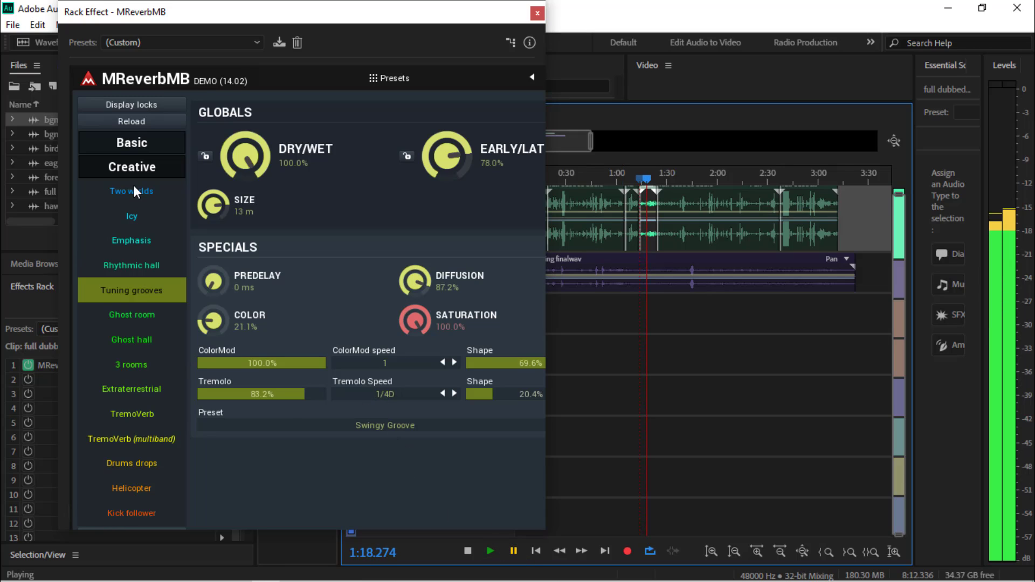
Step: Apply the Large area preset from the Basic group to the short clip and widen the MReverbMB window to show all its controls
{"action": "left_click", "coordinate": [137, 143]}
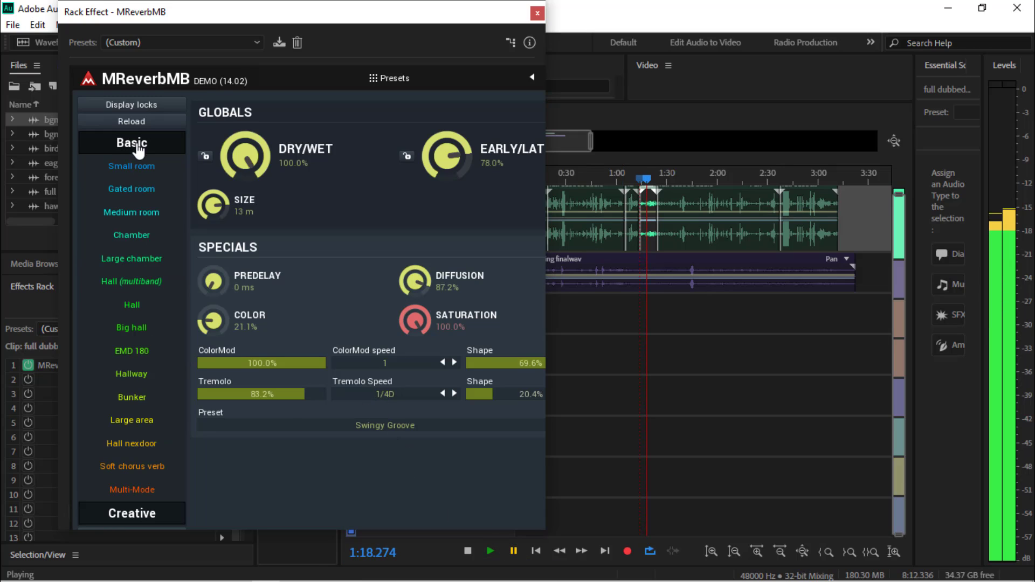
{"action": "left_click", "coordinate": [139, 424]}
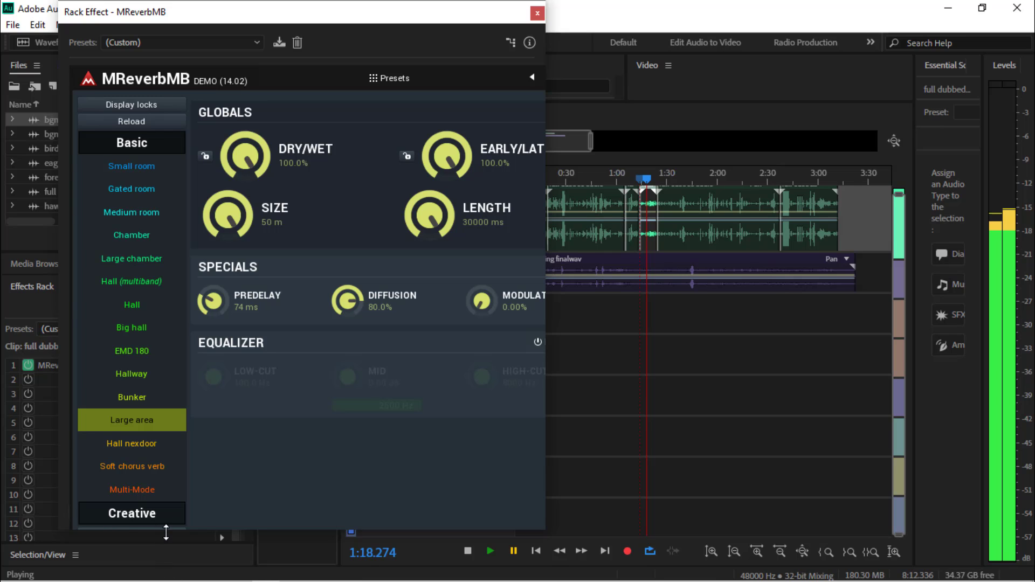
{"action": "left_click_drag", "start_coordinate": [265, 13], "coordinate": [214, 2]}
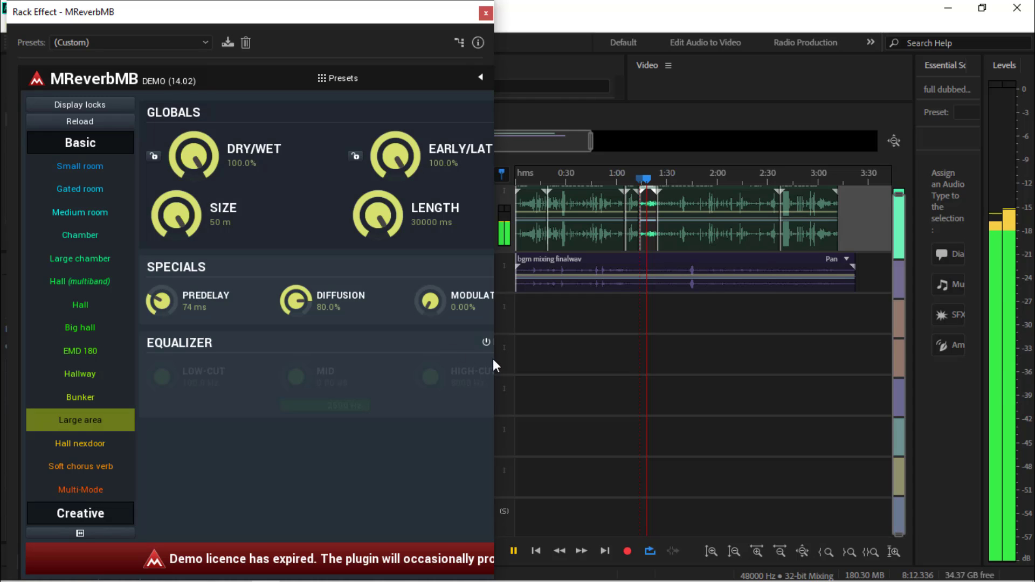
{"action": "left_click_drag", "start_coordinate": [497, 364], "coordinate": [911, 349]}
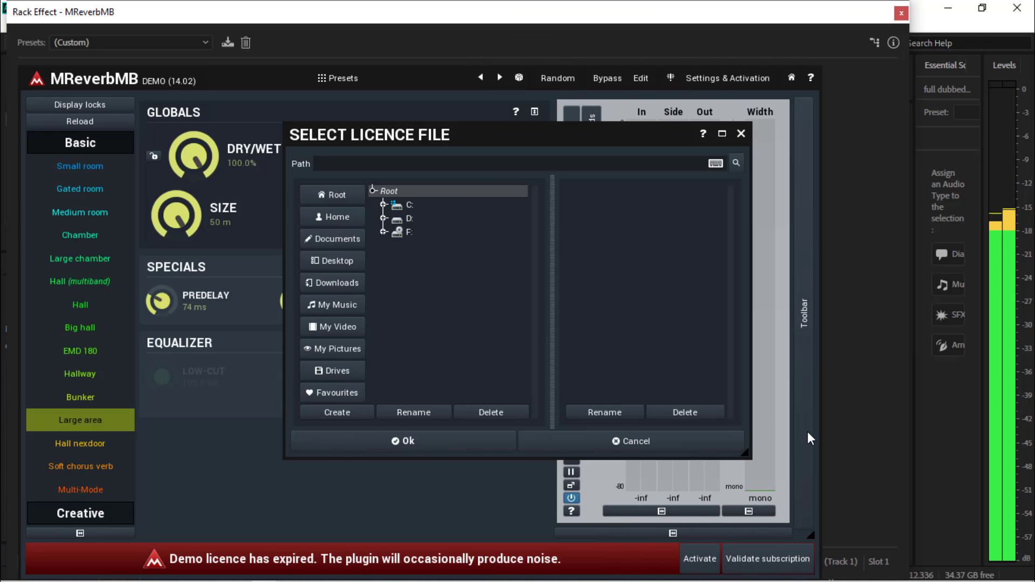
Step: Cancel the licence file selection, dismiss the activation notice, and close the MReverbMB window
{"action": "left_click", "coordinate": [741, 135]}
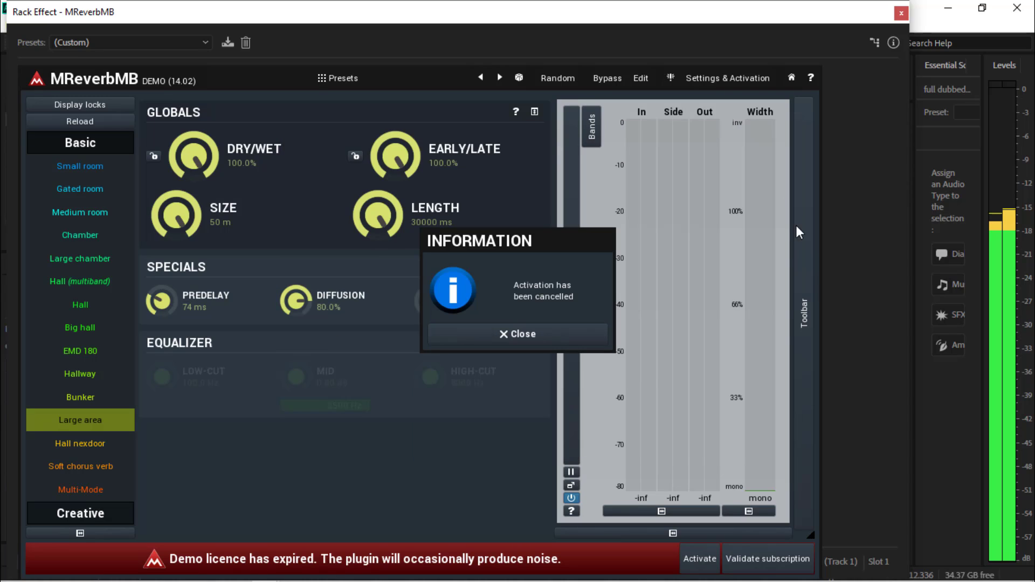
{"action": "left_click", "coordinate": [497, 339]}
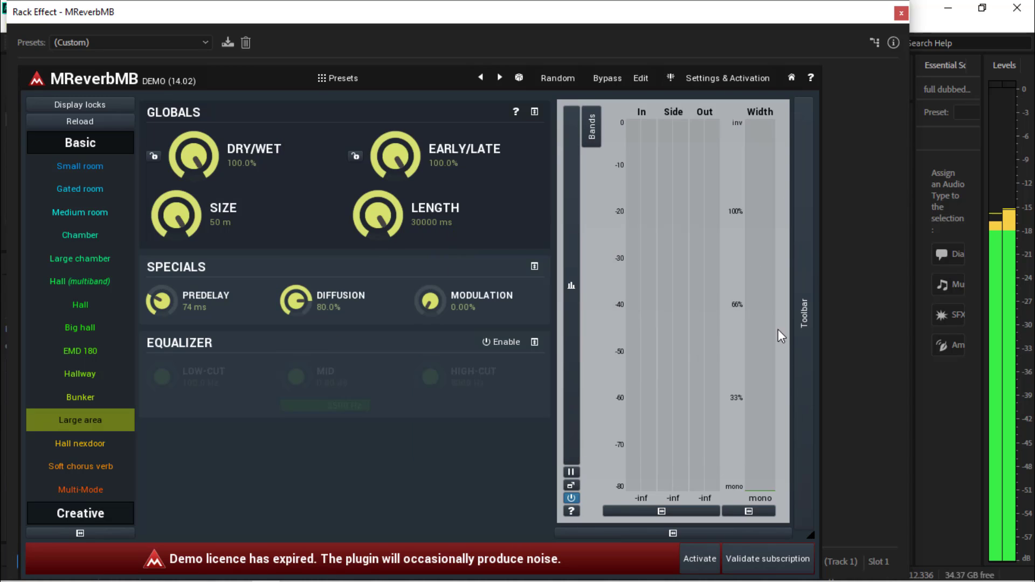
{"action": "left_click", "coordinate": [901, 13]}
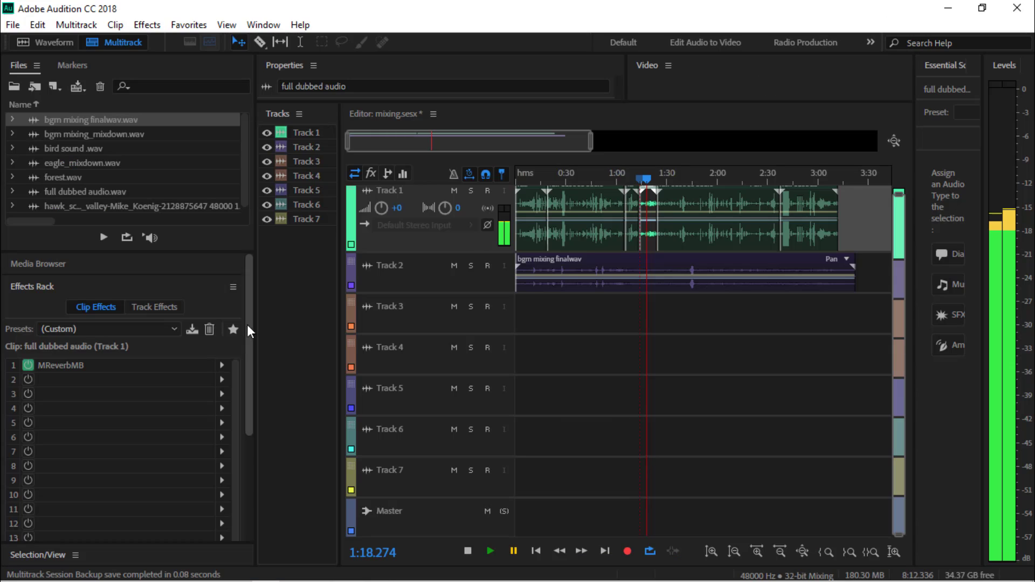
Step: Play the mix from about 1:06 to 1:35 to hear the reverb clip in context, and stop playback
{"action": "left_click", "coordinate": [28, 365]}
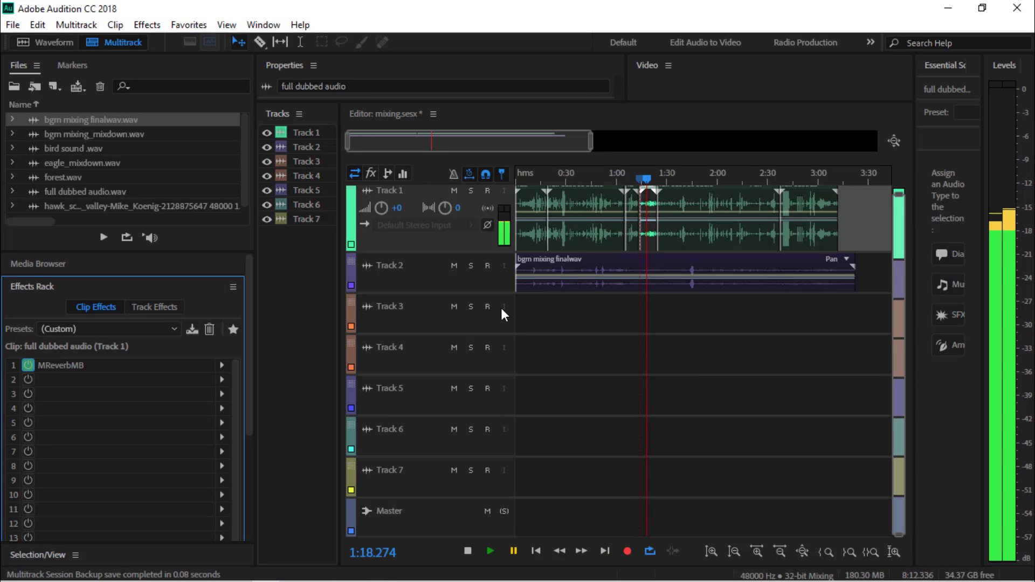
{"action": "left_click_drag", "start_coordinate": [647, 185], "coordinate": [628, 179]}
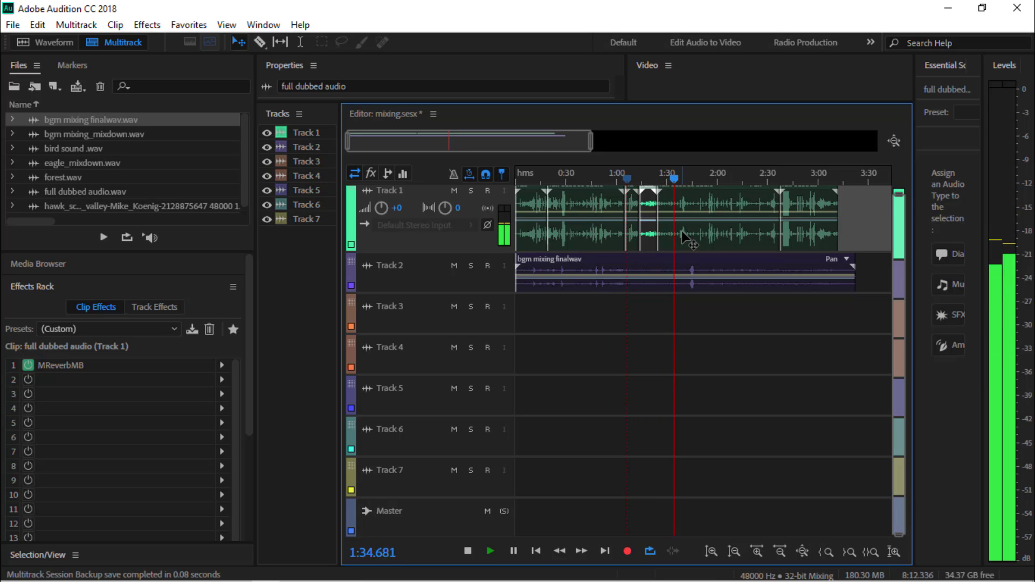
{"action": "key", "text": "space"}
Step: Select the long dubbed clip after the reverb clip on Track 1 and add the MeldaProduction MHarmonizerMB VST effect to it
{"action": "left_click", "coordinate": [690, 199]}
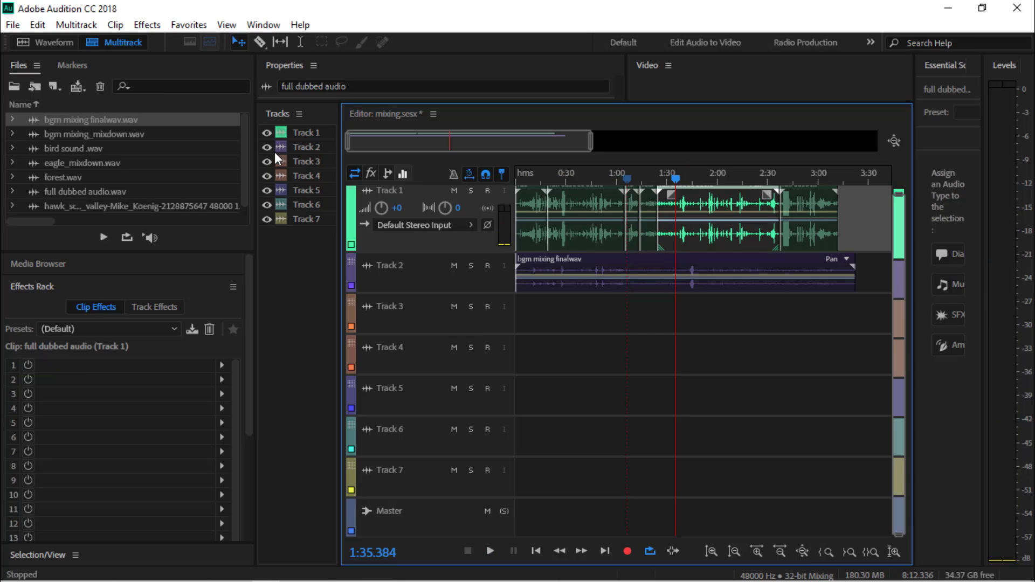
{"action": "left_click", "coordinate": [147, 25]}
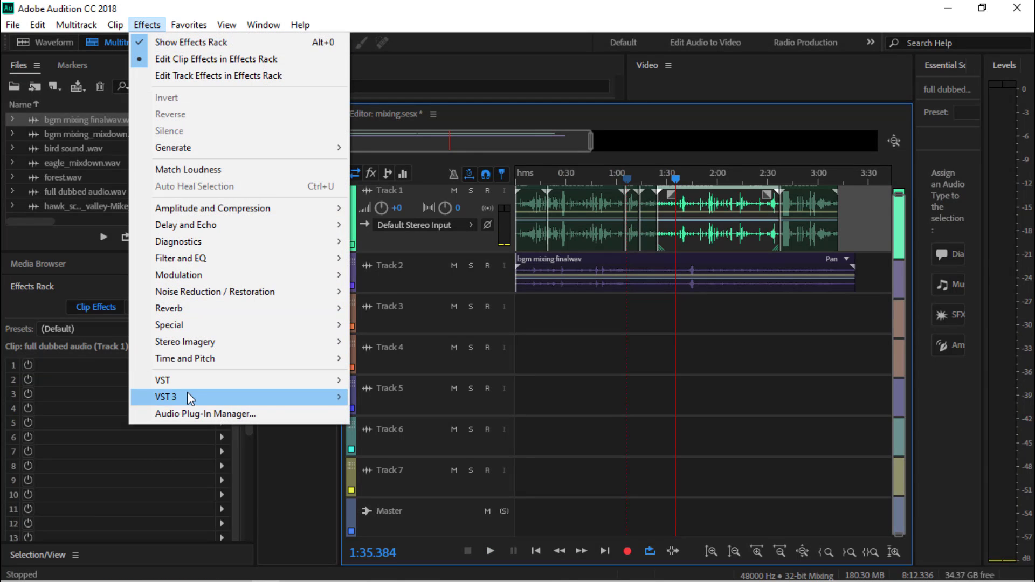
{"action": "mouse_move", "coordinate": [278, 382]}
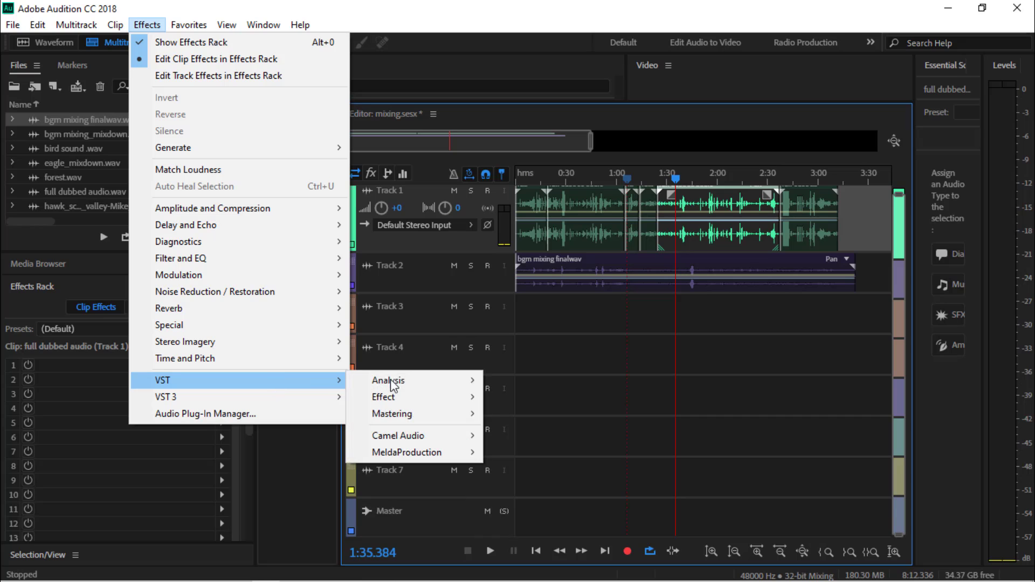
{"action": "mouse_move", "coordinate": [403, 457]}
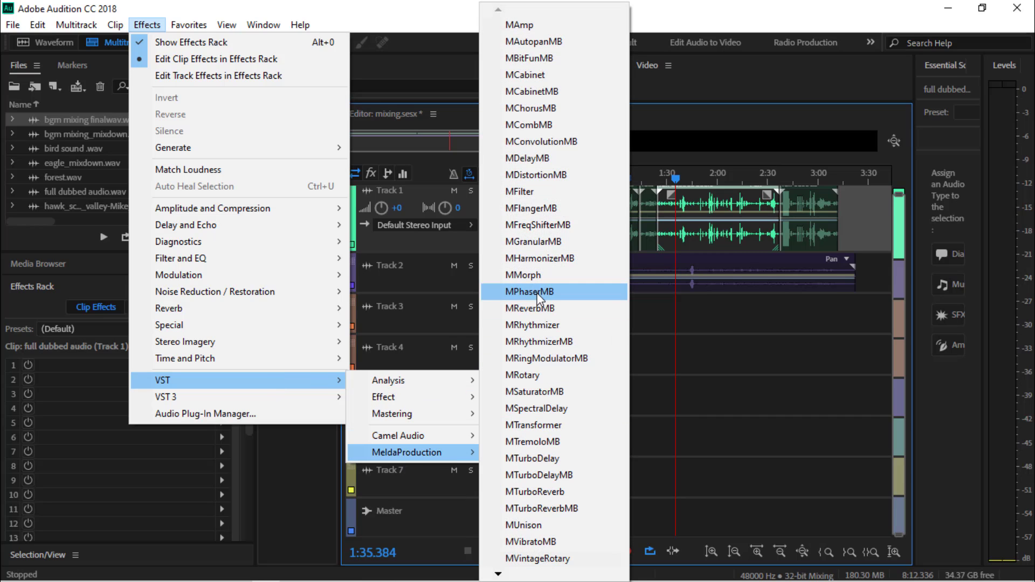
{"action": "left_click", "coordinate": [542, 260]}
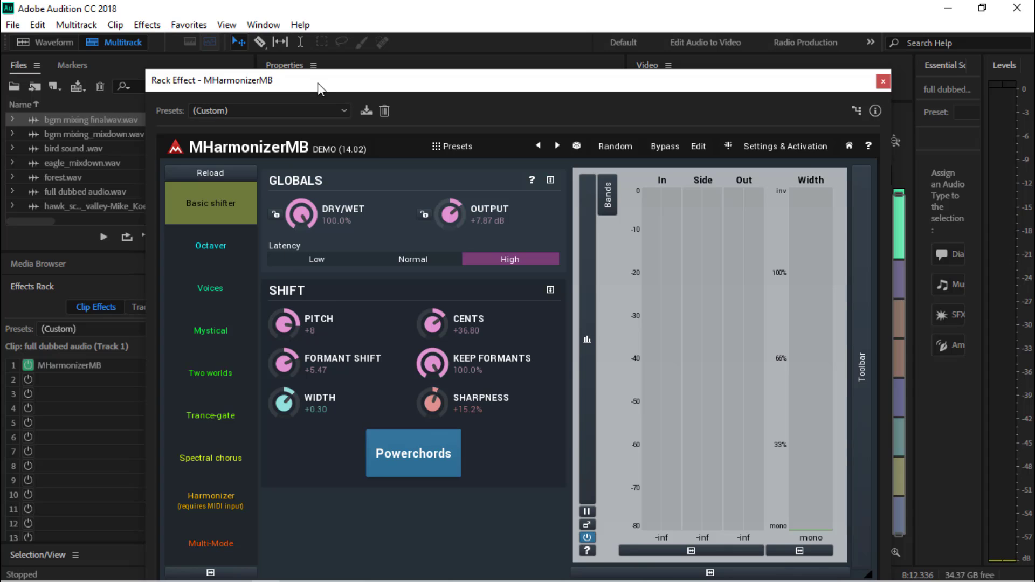
{"action": "left_click_drag", "start_coordinate": [318, 83], "coordinate": [243, 19]}
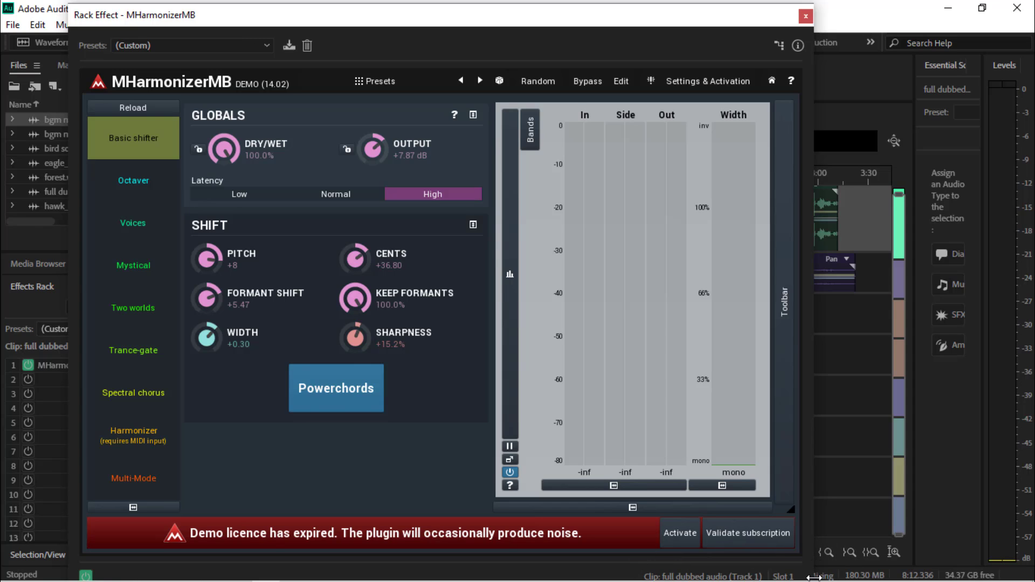
Step: Narrow the MHarmonizerMB window, play the long clip, and set Dry/Wet to 78.0% and Output to +2.30 dB
{"action": "left_click_drag", "start_coordinate": [814, 577], "coordinate": [466, 563]}
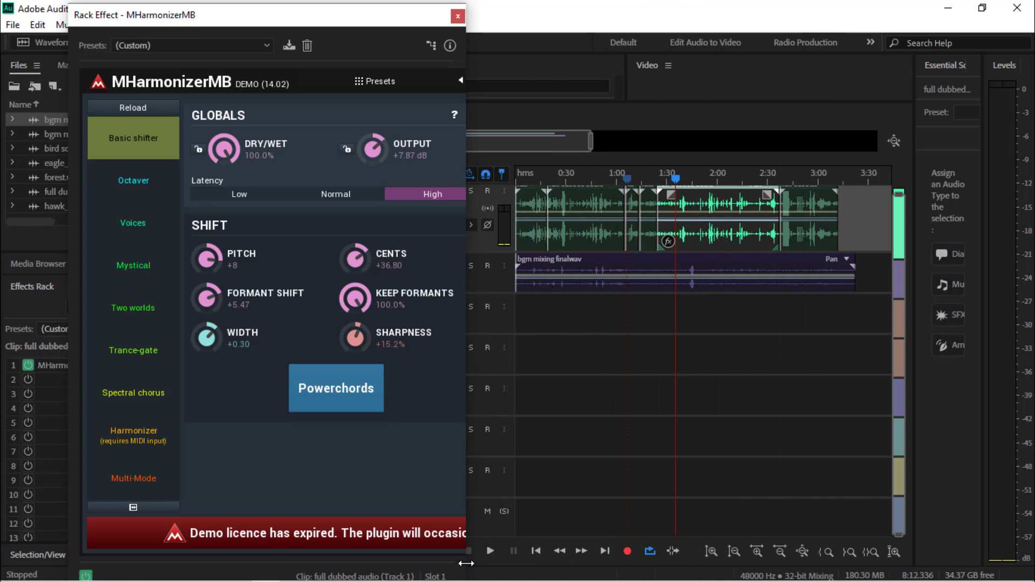
{"action": "left_click", "coordinate": [488, 551]}
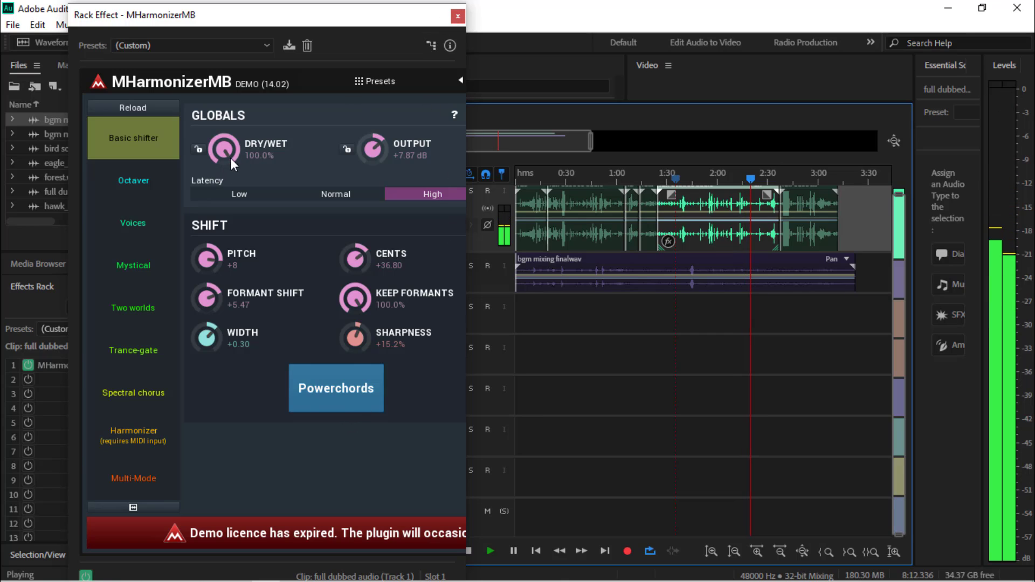
{"action": "left_click_drag", "start_coordinate": [230, 157], "coordinate": [231, 168]}
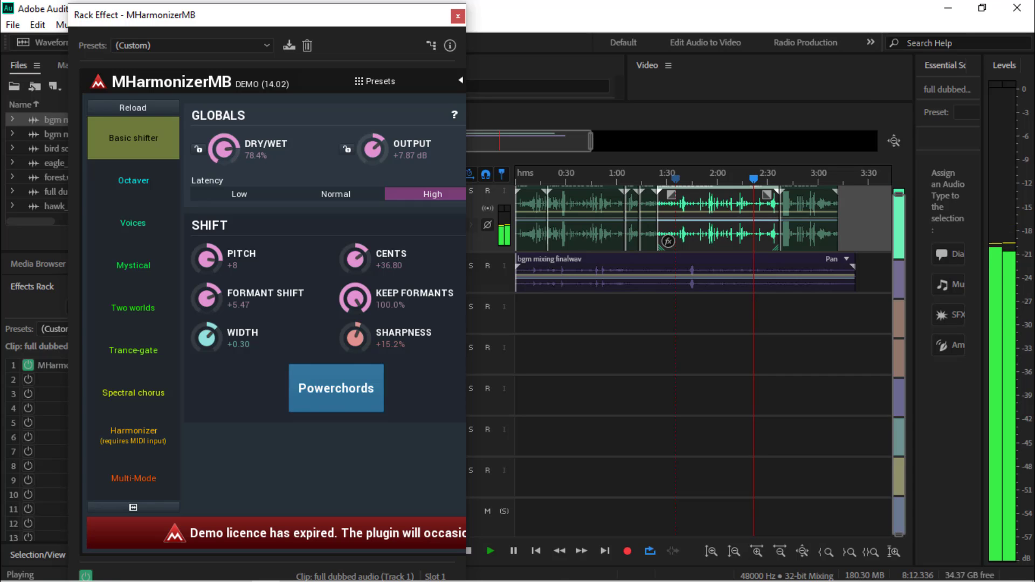
{"action": "left_click_drag", "start_coordinate": [372, 149], "coordinate": [372, 160]}
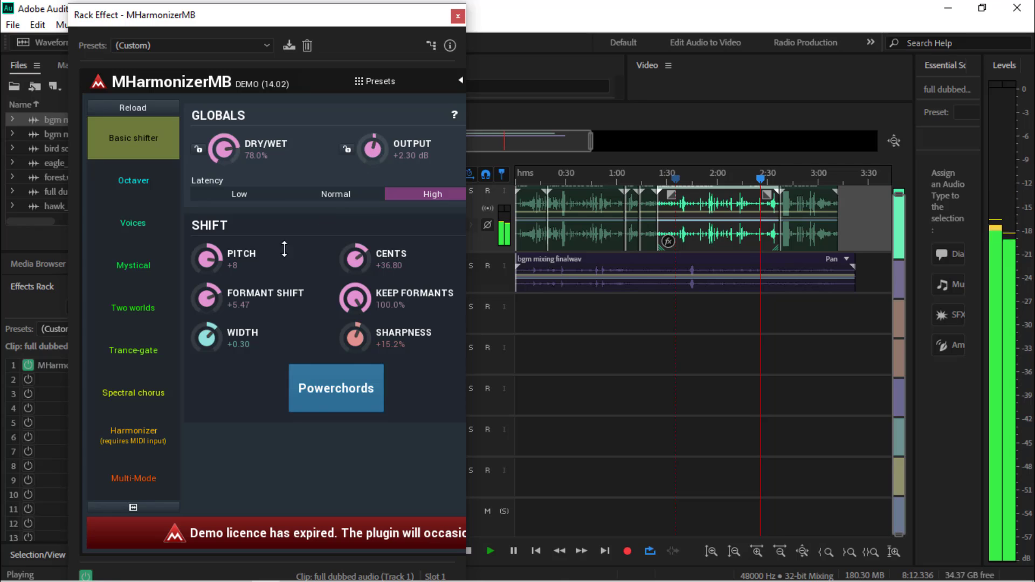
Step: Set MHarmonizerMB's Pitch to +6, Keep Formants to 80.8% and Sharpness to +31.2%, and close its window
{"action": "left_click_drag", "start_coordinate": [285, 249], "coordinate": [285, 259]}
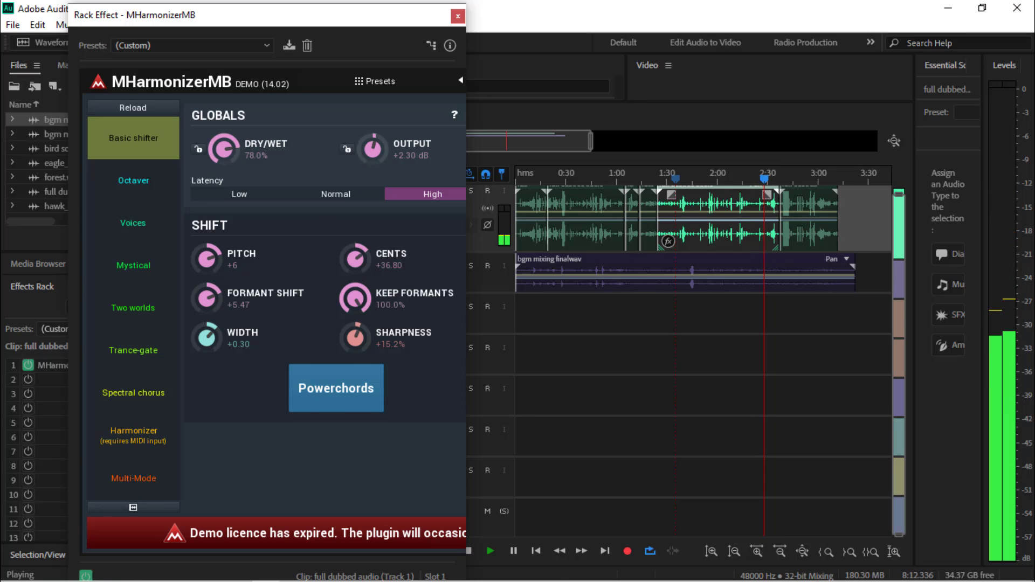
{"action": "left_click_drag", "start_coordinate": [324, 288], "coordinate": [355, 347]}
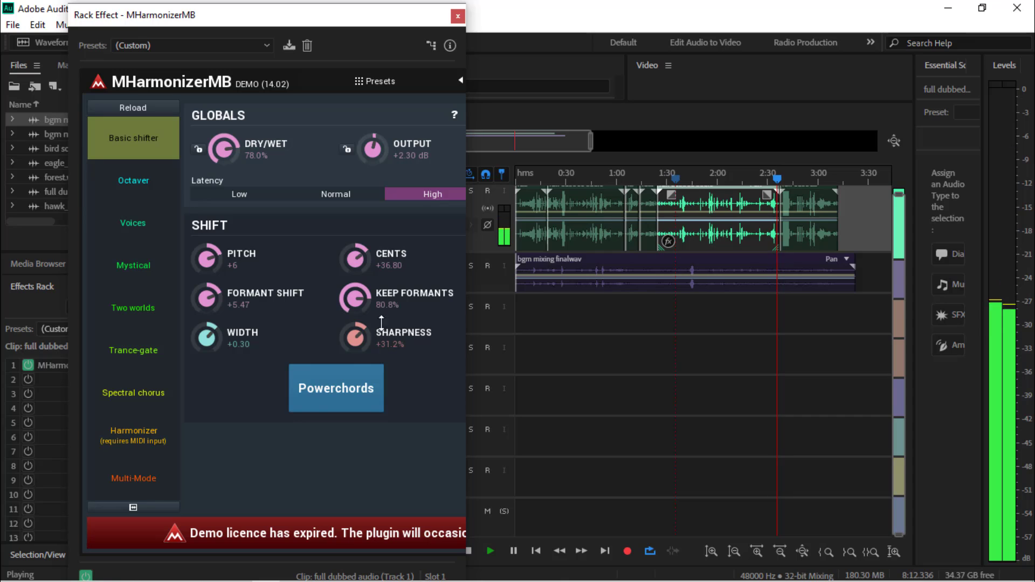
{"action": "left_click", "coordinate": [457, 17]}
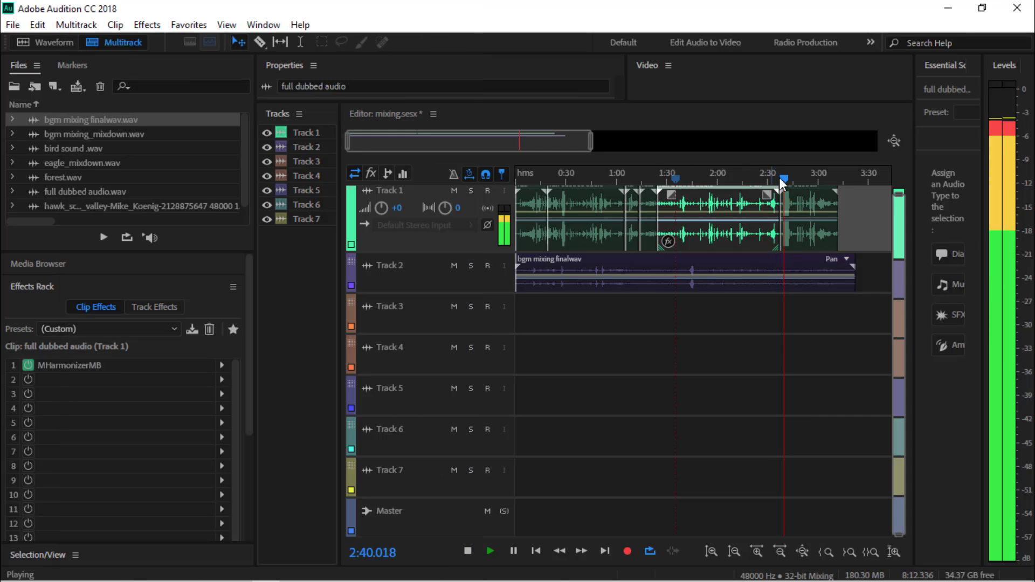
Step: Stop playback, move the playhead back to about 1:14, and briefly play the start of the short reverb clip
{"action": "left_click", "coordinate": [783, 181]}
{"action": "key", "text": "space"}
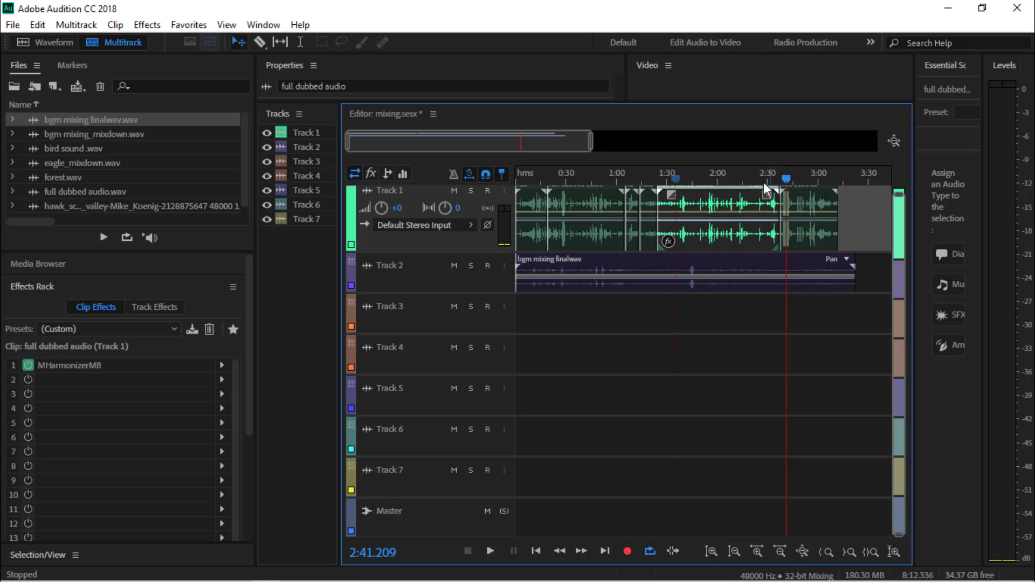
{"action": "left_click_drag", "start_coordinate": [786, 182], "coordinate": [640, 178]}
{"action": "key", "text": "space"}
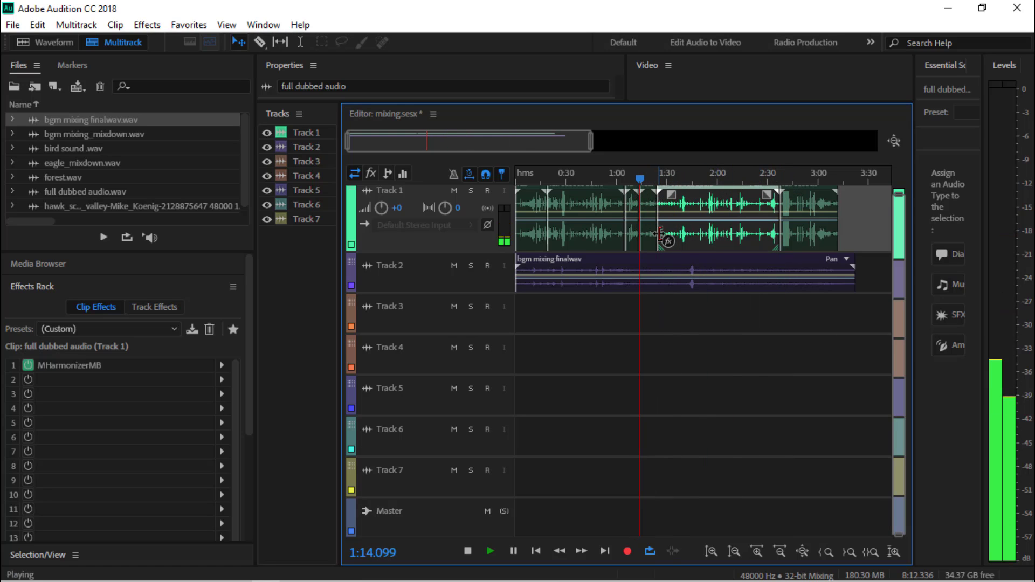
{"action": "key", "text": "space"}
Step: Select the short reverb clip on Track 1, add the MeldaProduction MHarmonizerMB VST effect with its default settings, and close its window
{"action": "left_click", "coordinate": [651, 207]}
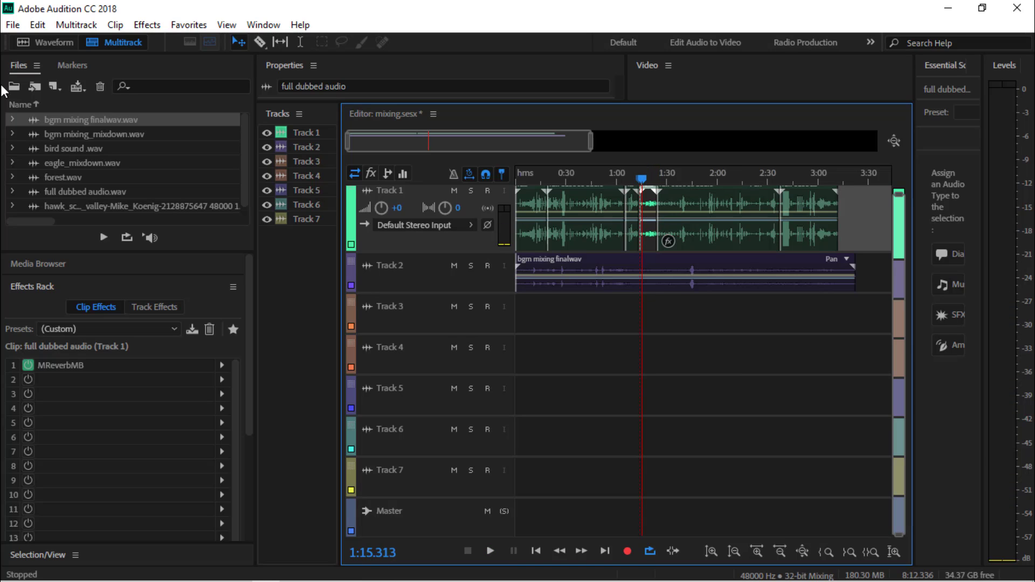
{"action": "left_click", "coordinate": [151, 25]}
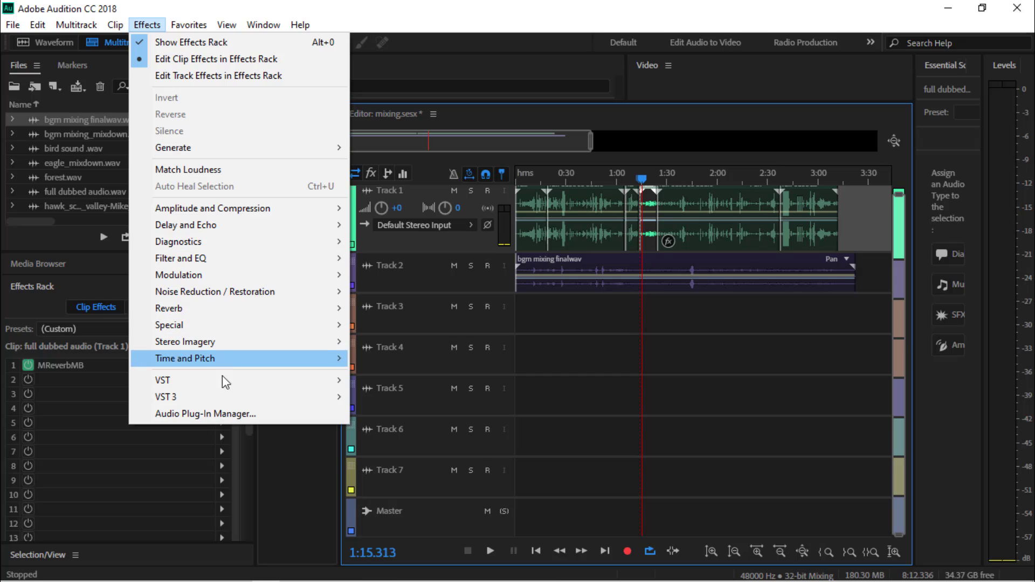
{"action": "mouse_move", "coordinate": [222, 383]}
{"action": "mouse_move", "coordinate": [426, 453]}
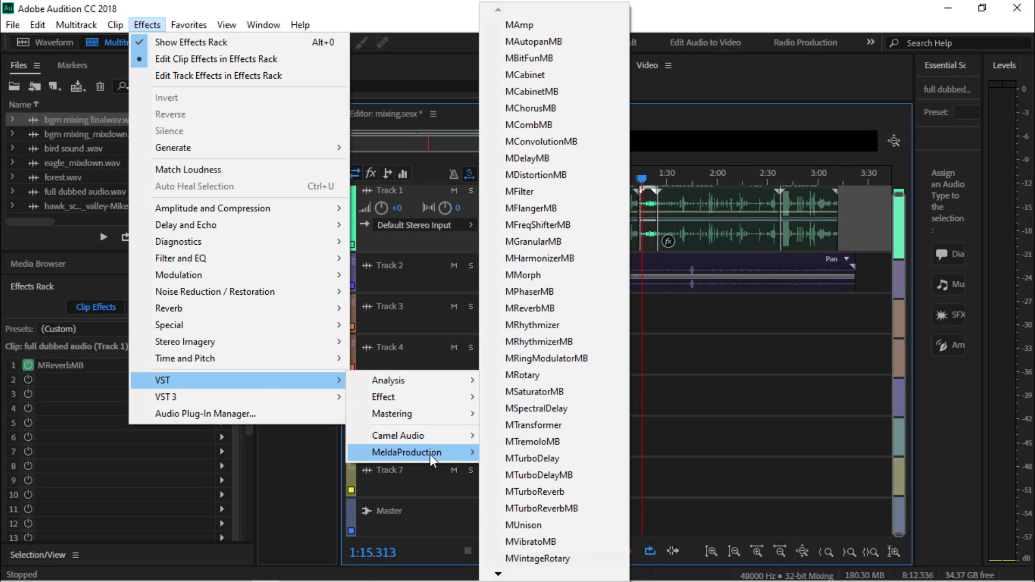
{"action": "left_click", "coordinate": [555, 260]}
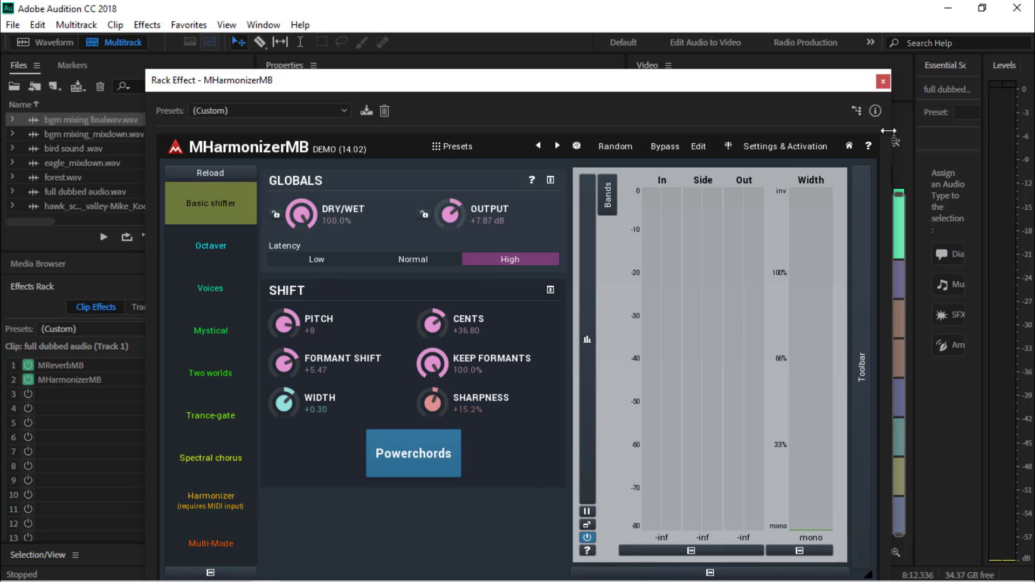
{"action": "left_click", "coordinate": [883, 83]}
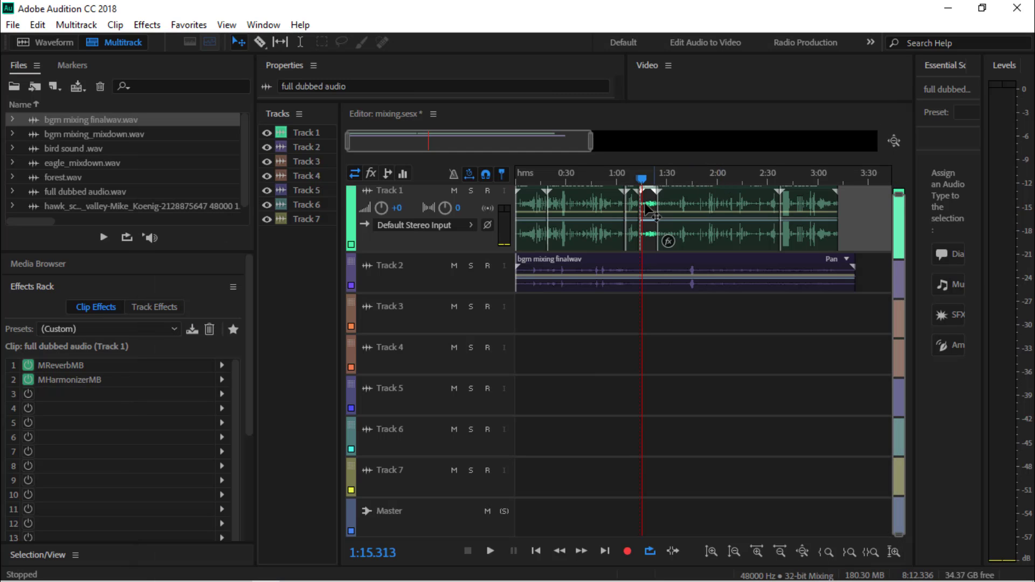
Step: Play the short clip from about 1:15 to 1:22, and remove MHarmonizerMB from its effects rack
{"action": "key", "text": "space"}
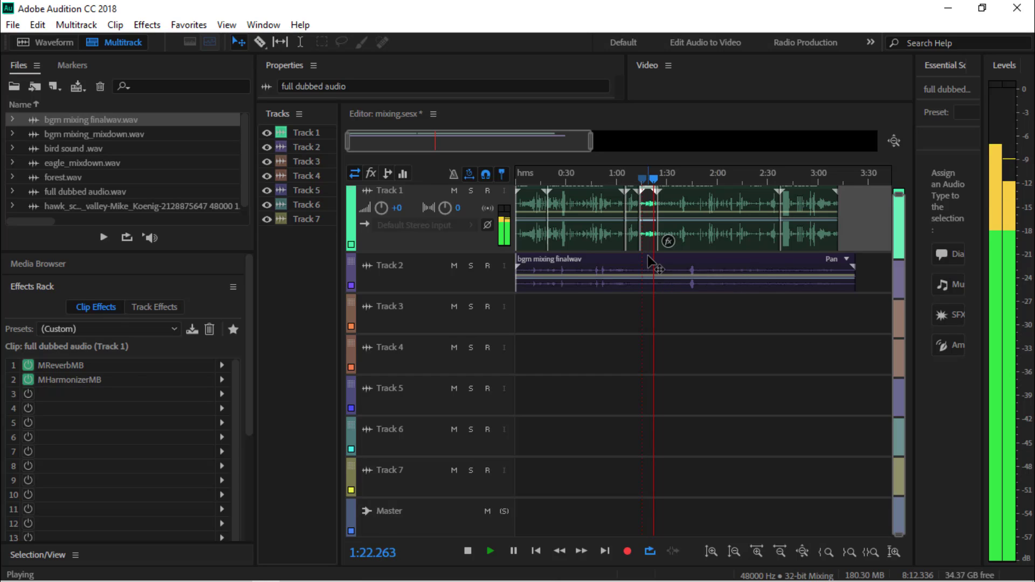
{"action": "key", "text": "space"}
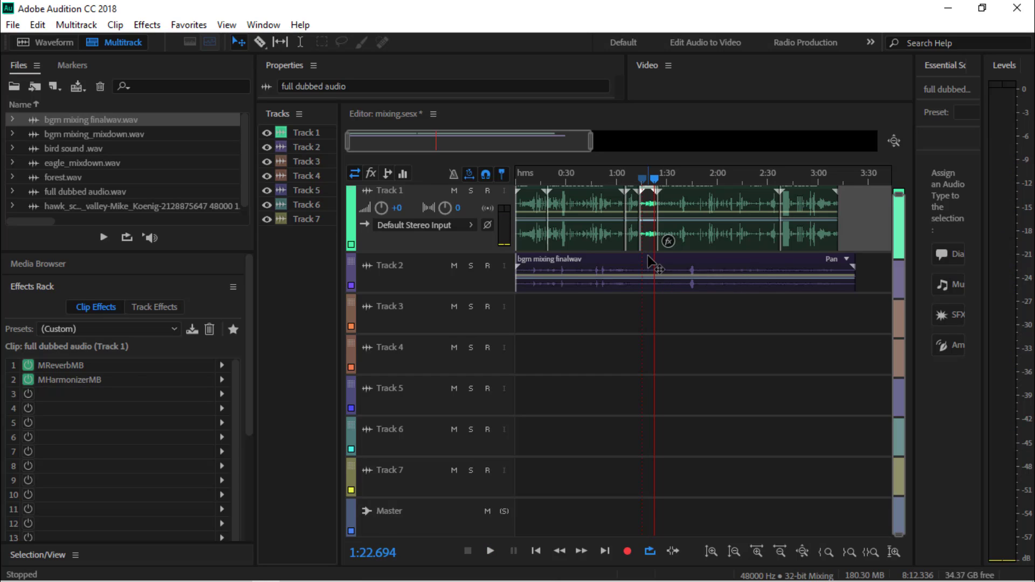
{"action": "left_click", "coordinate": [88, 379]}
{"action": "left_click", "coordinate": [28, 379]}
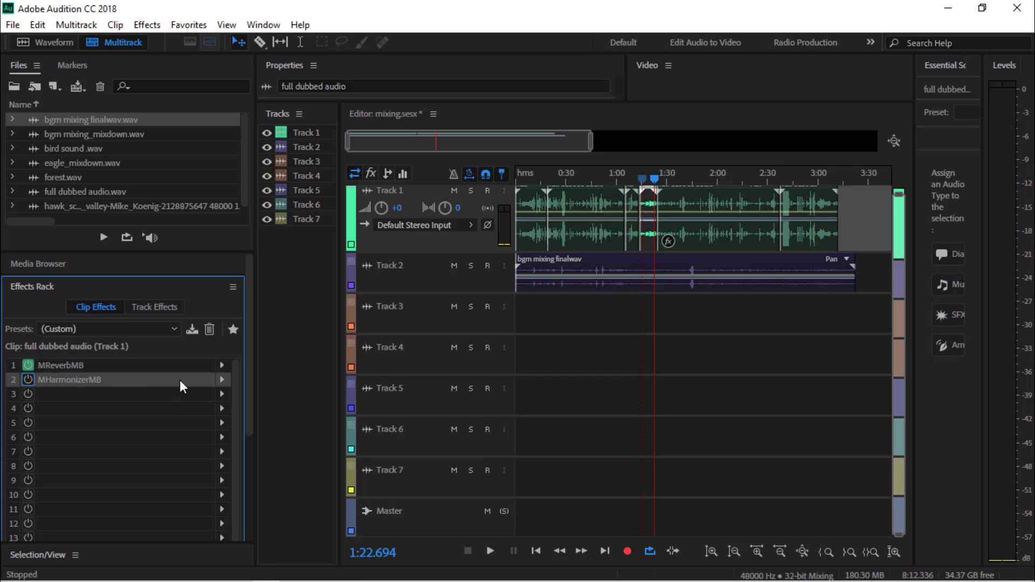
{"action": "key", "text": "Delete"}
Step: Listen to the short clip with only MReverbMB, replaying it from about 1:17 to 1:23
{"action": "key", "text": "space"}
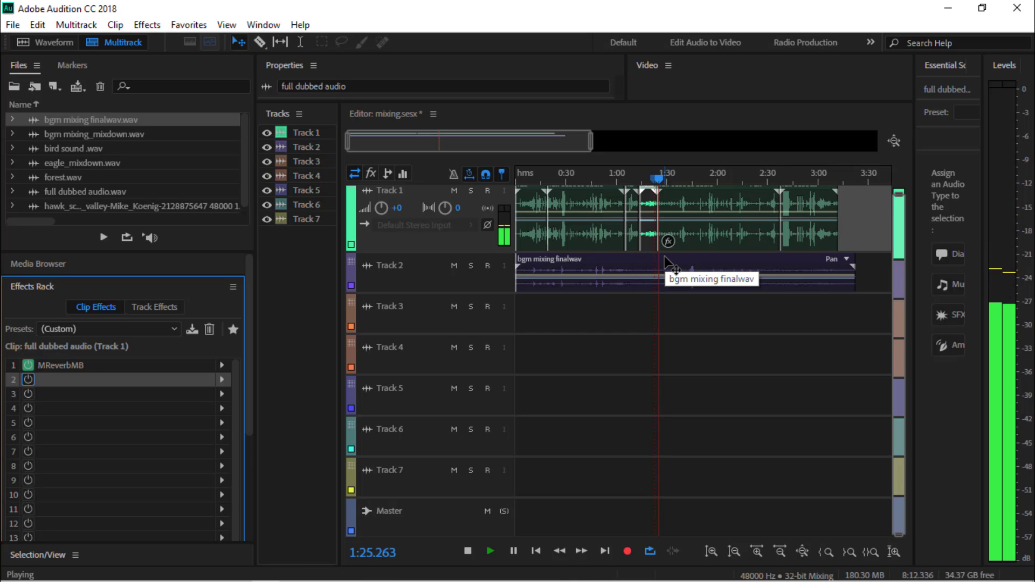
{"action": "key", "text": "space"}
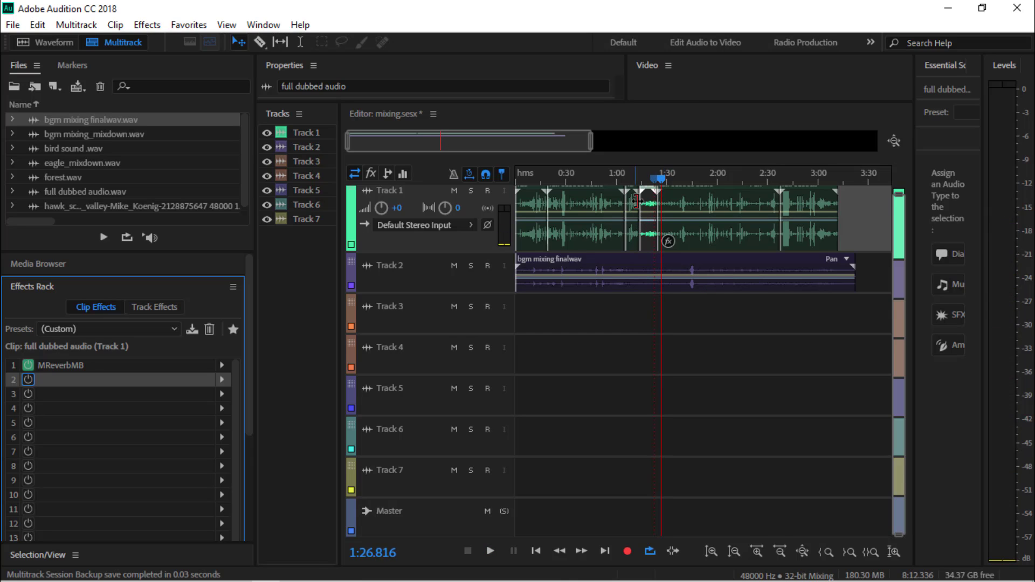
{"action": "left_click", "coordinate": [648, 203]}
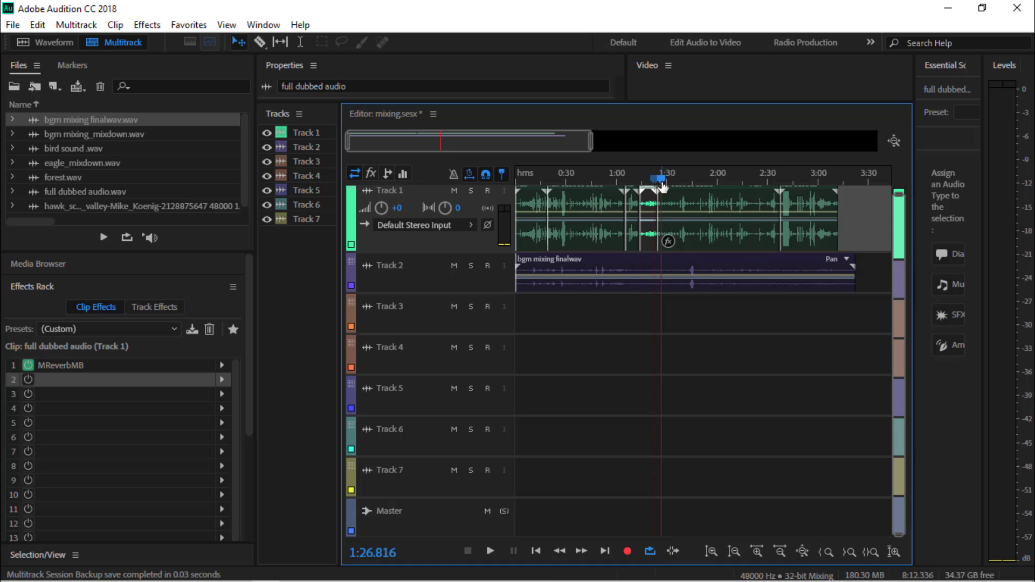
{"action": "left_click_drag", "start_coordinate": [662, 184], "coordinate": [646, 182]}
{"action": "key", "text": "space"}
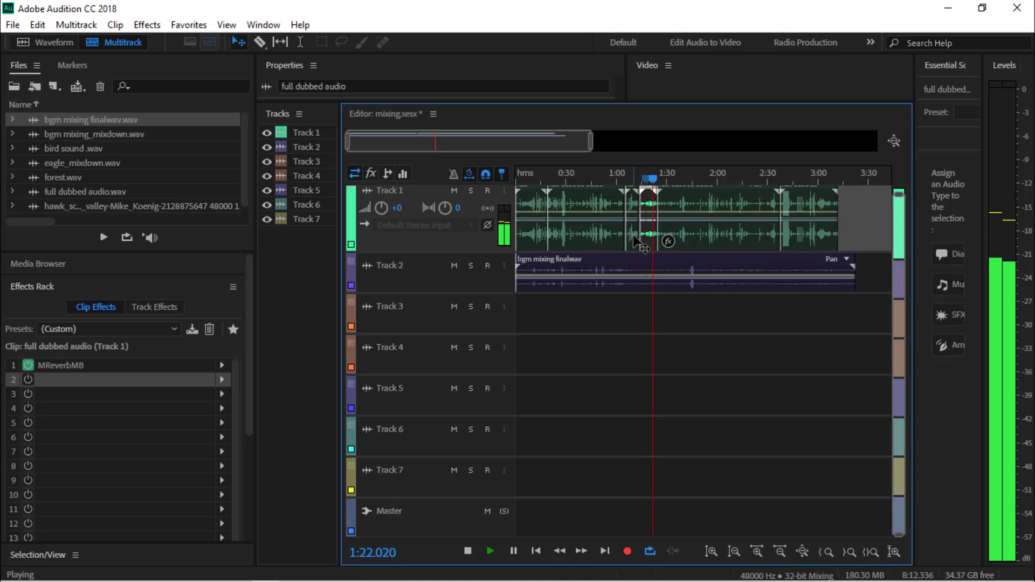
{"action": "key", "text": "space"}
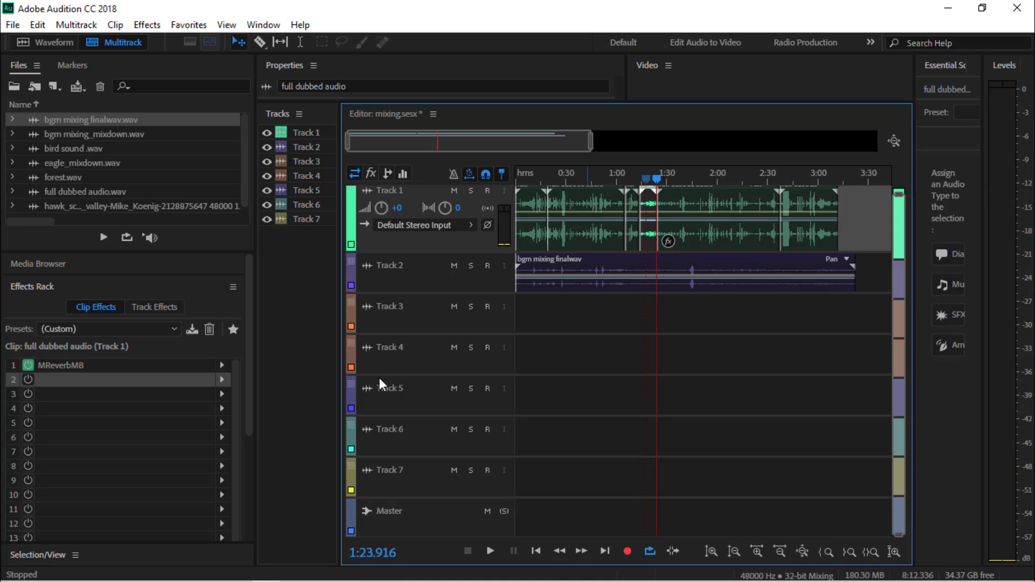
Step: Turn off MReverbMB on the short clip, add the MHarmonizerMB VST effect in slot 2, and close its window
{"action": "left_click", "coordinate": [28, 365]}
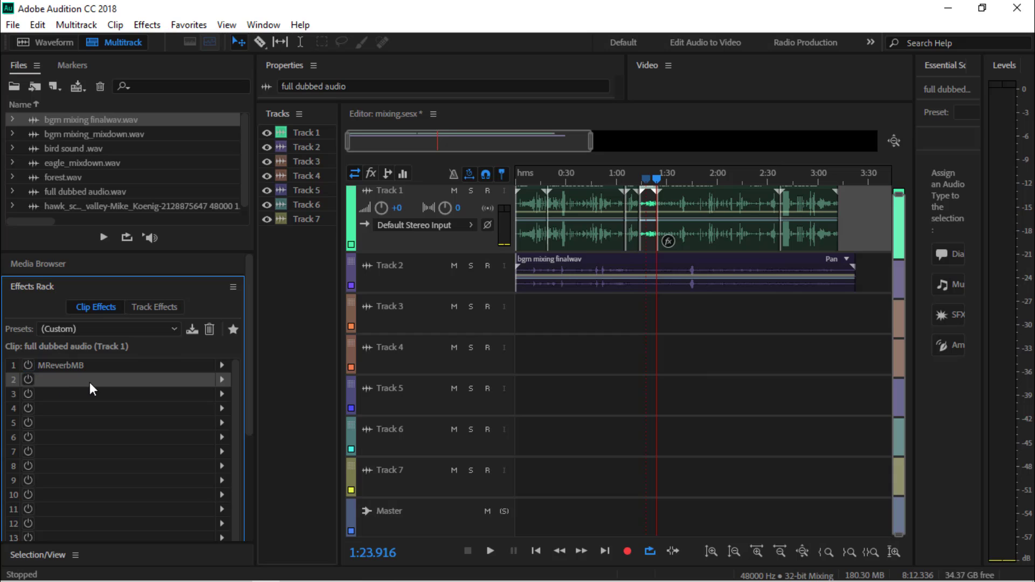
{"action": "left_click", "coordinate": [155, 26]}
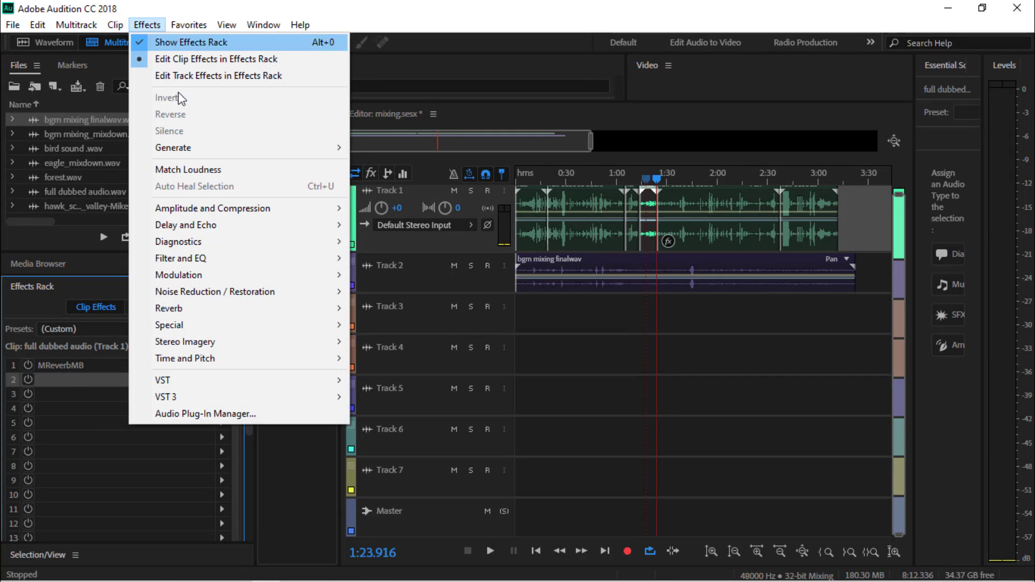
{"action": "mouse_move", "coordinate": [260, 381]}
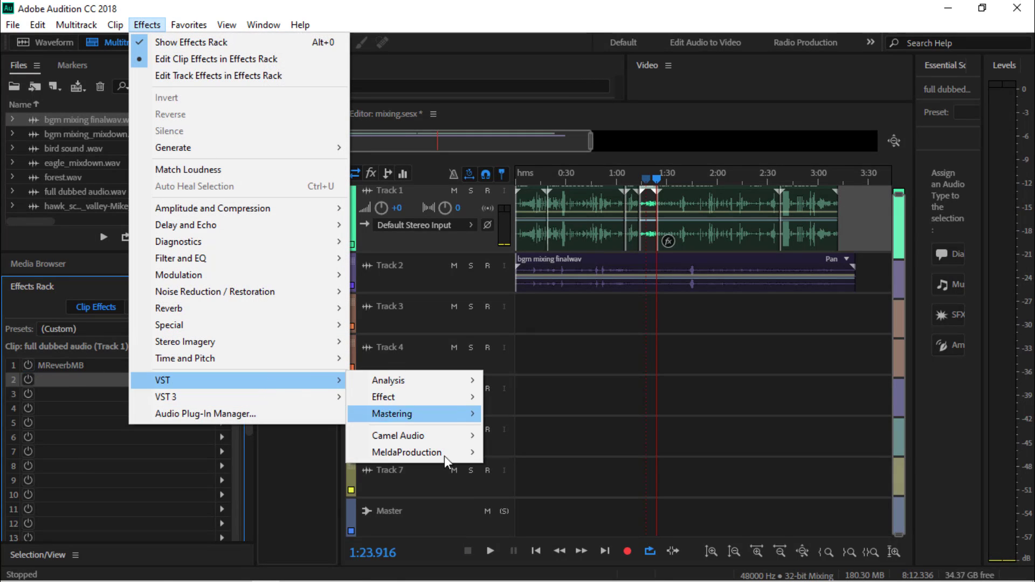
{"action": "mouse_move", "coordinate": [447, 457]}
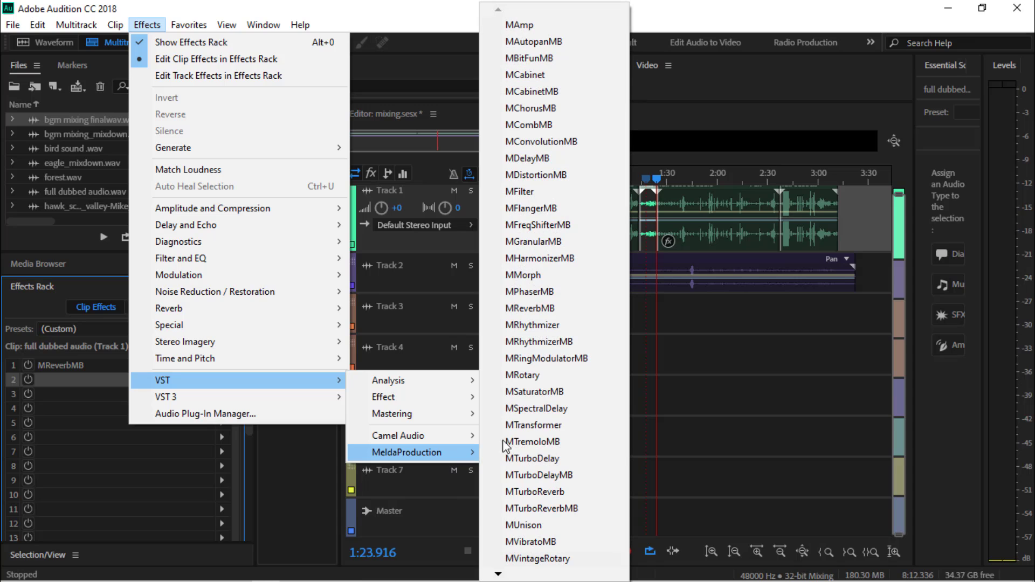
{"action": "left_click", "coordinate": [571, 258]}
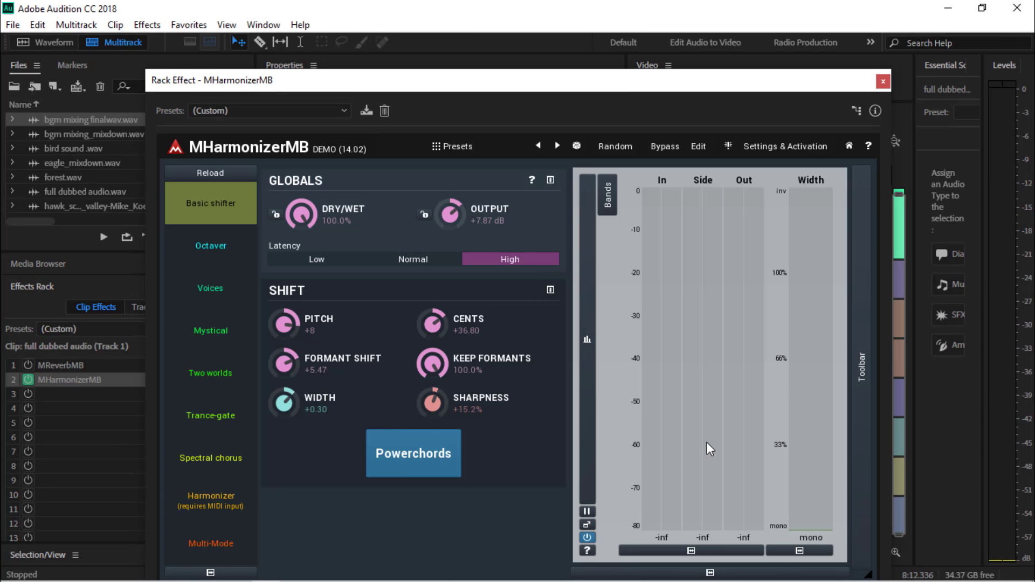
{"action": "left_click", "coordinate": [883, 82]}
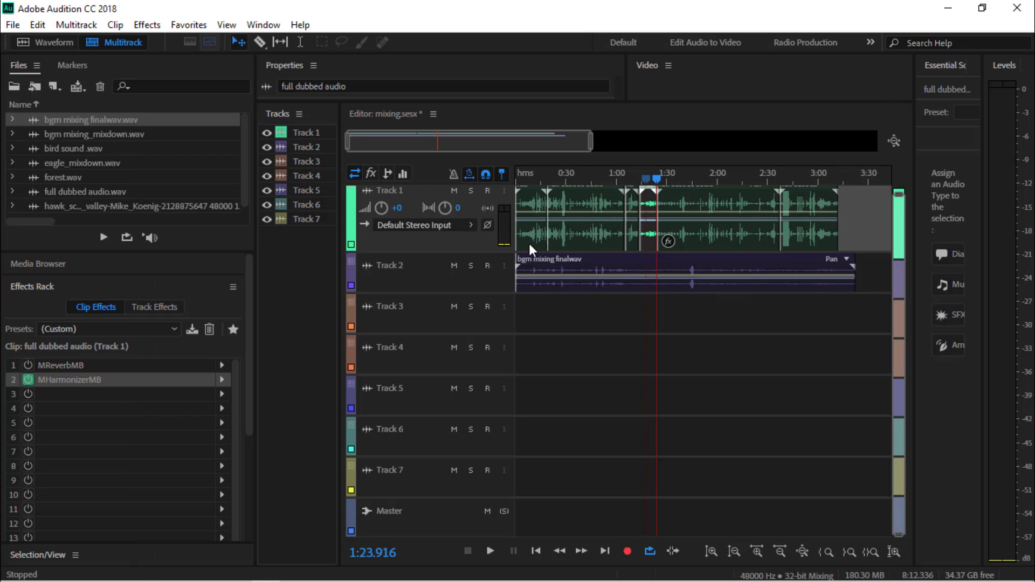
Step: Play the mix from about 1:15 to 2:07, stop playback, and move the playhead to about 2:34
{"action": "left_click_drag", "start_coordinate": [657, 188], "coordinate": [642, 186]}
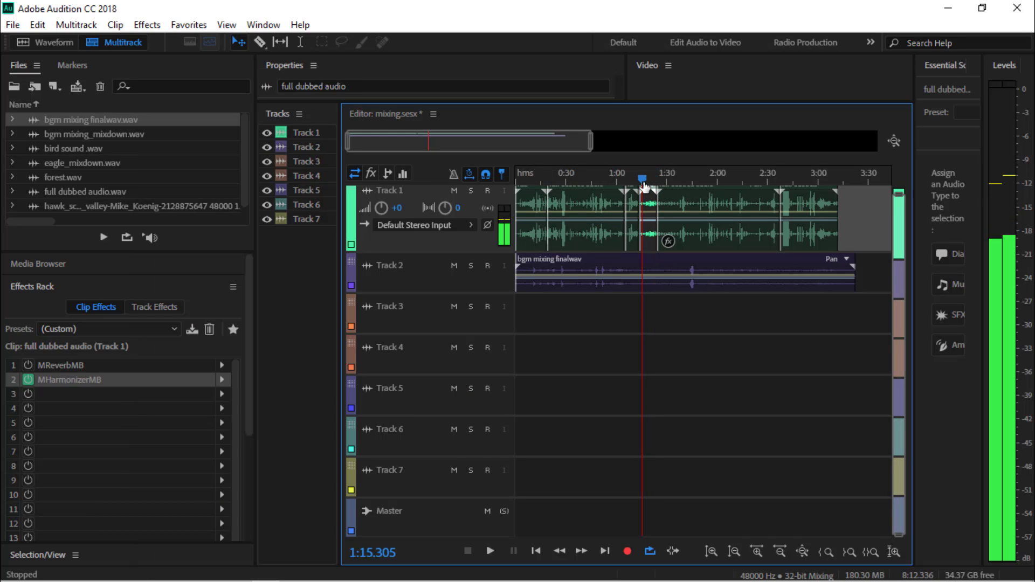
{"action": "key", "text": "space"}
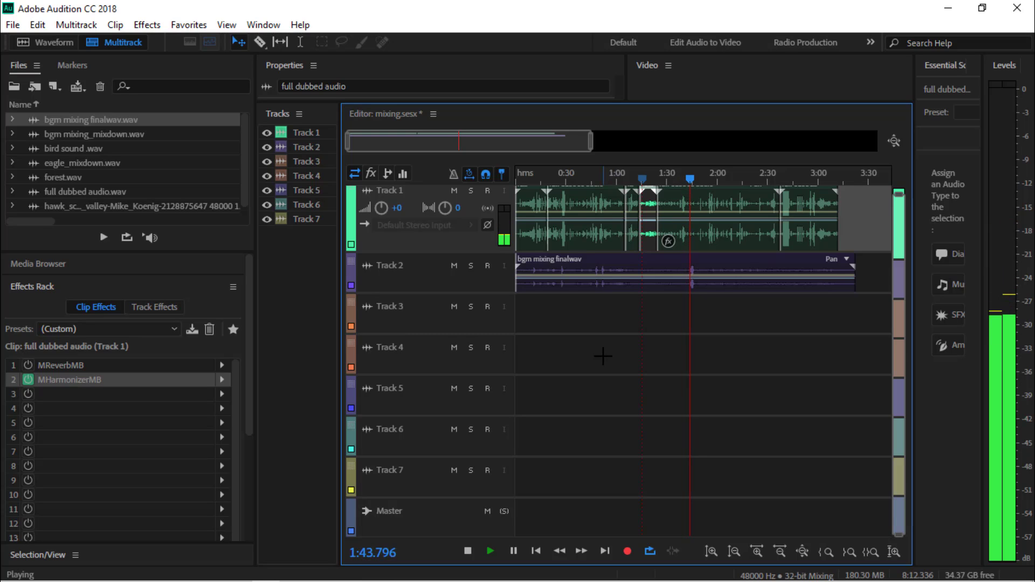
{"action": "left_click", "coordinate": [297, 574]}
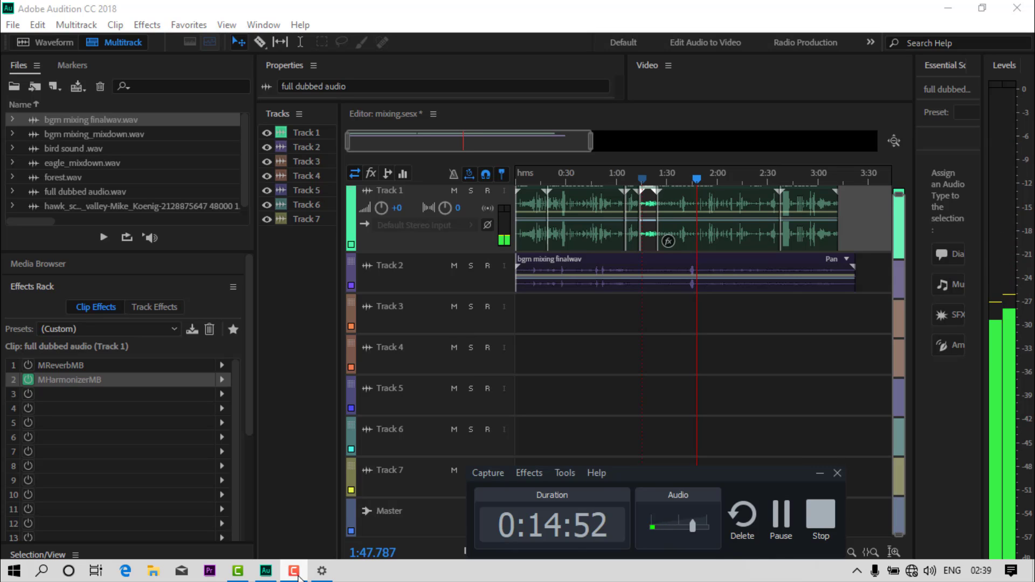
{"action": "left_click", "coordinate": [409, 522]}
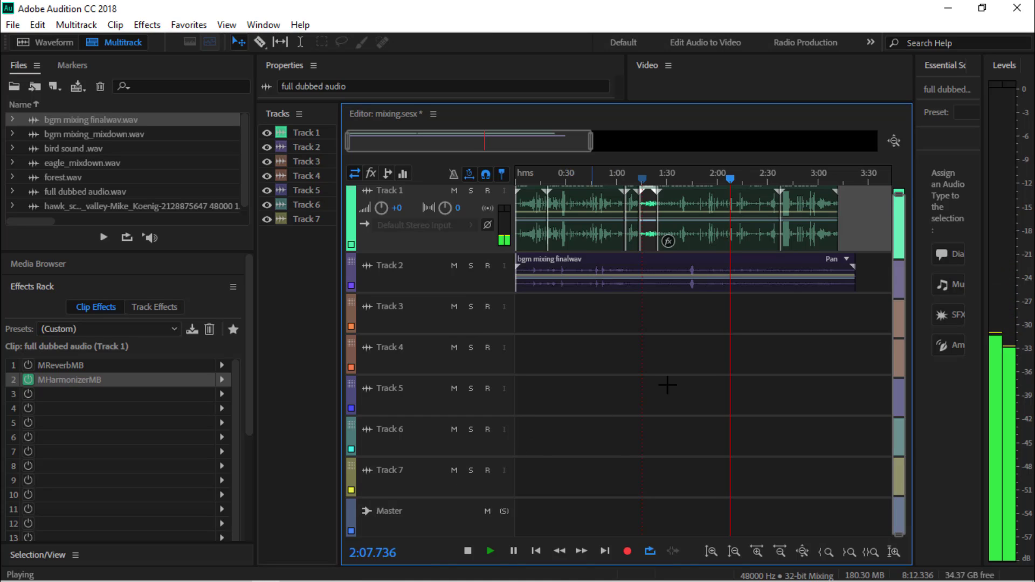
{"action": "key", "text": "space"}
{"action": "left_click_drag", "start_coordinate": [731, 184], "coordinate": [775, 200]}
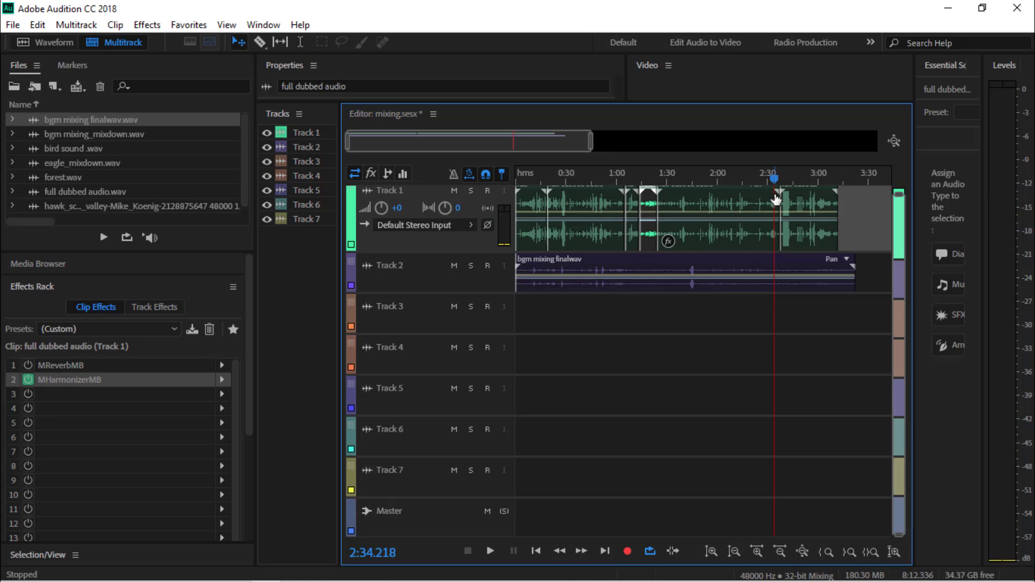